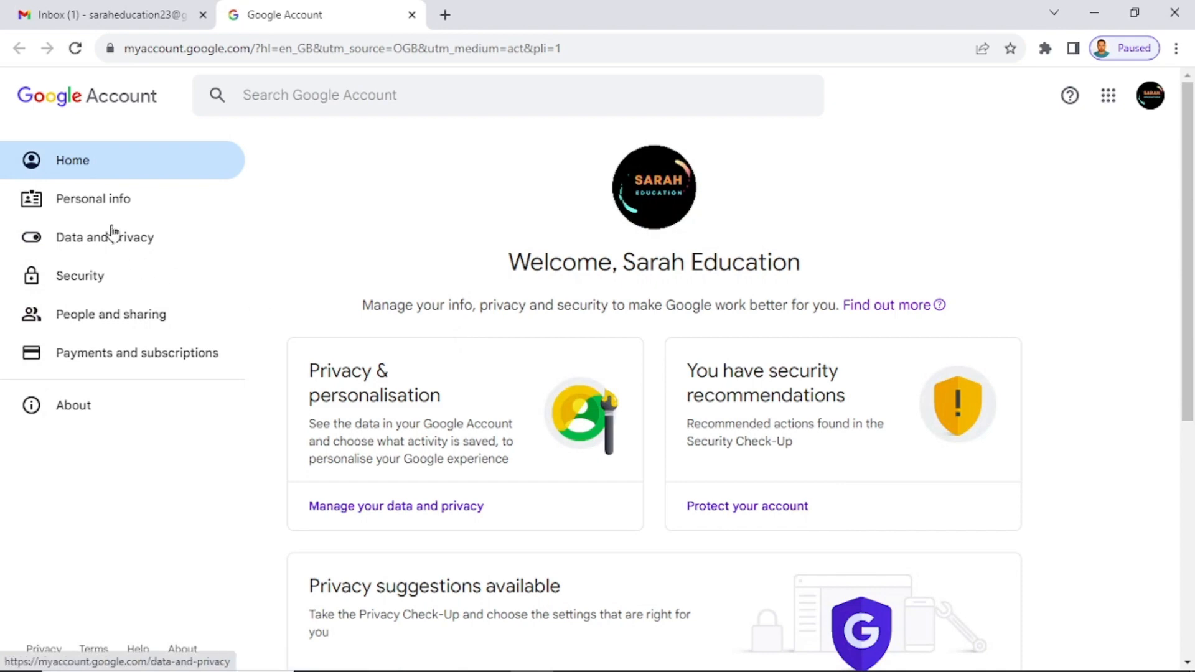
Open Gmail from the Google apps grid, then close the Google Account welcome tab.
{"action": "scroll", "coordinate": [792, 374], "scroll_direction": "down", "scroll_amount": 6}
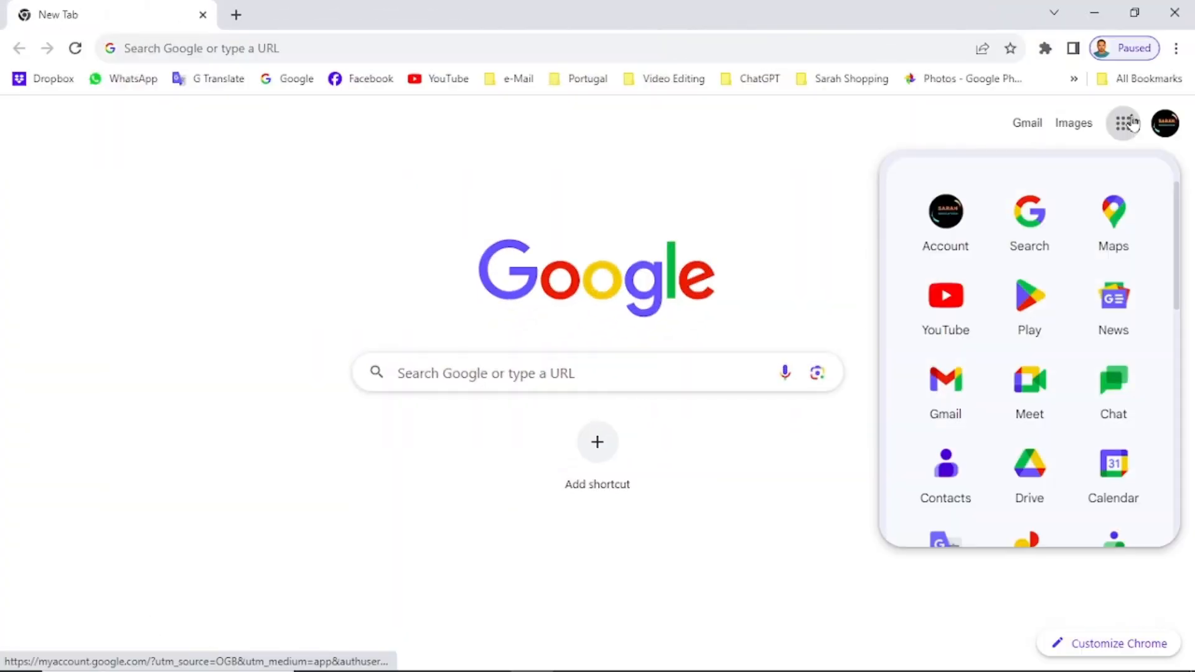
{"action": "left_click", "coordinate": [944, 401]}
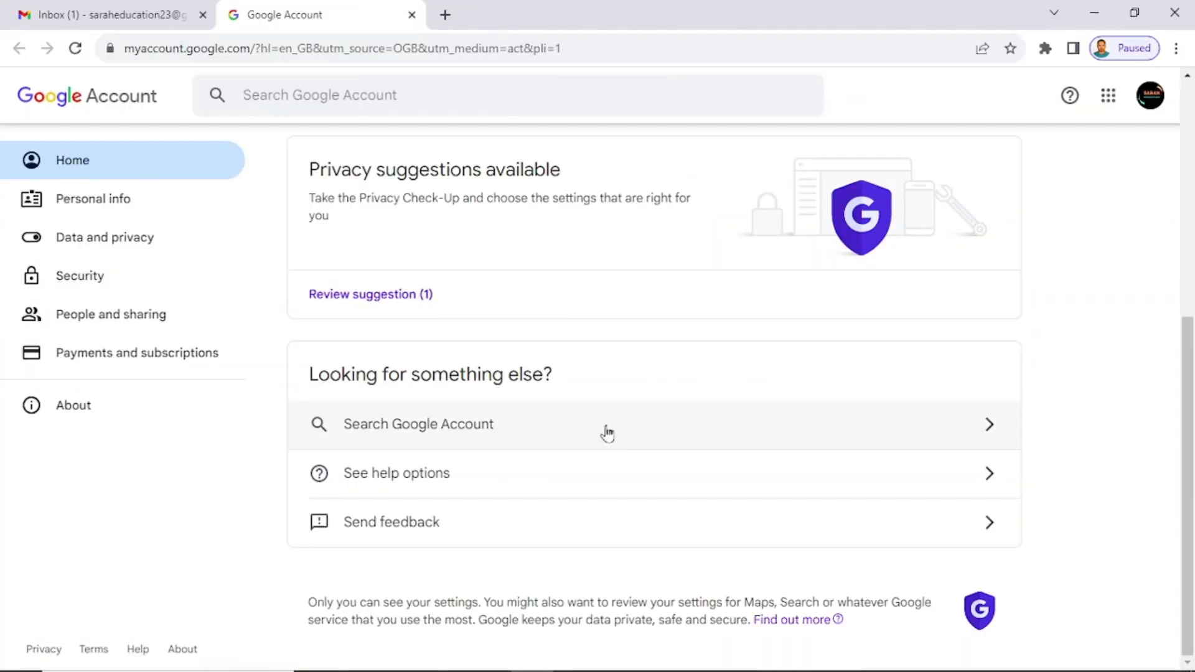
{"action": "scroll", "coordinate": [542, 442], "scroll_direction": "up", "scroll_amount": 5}
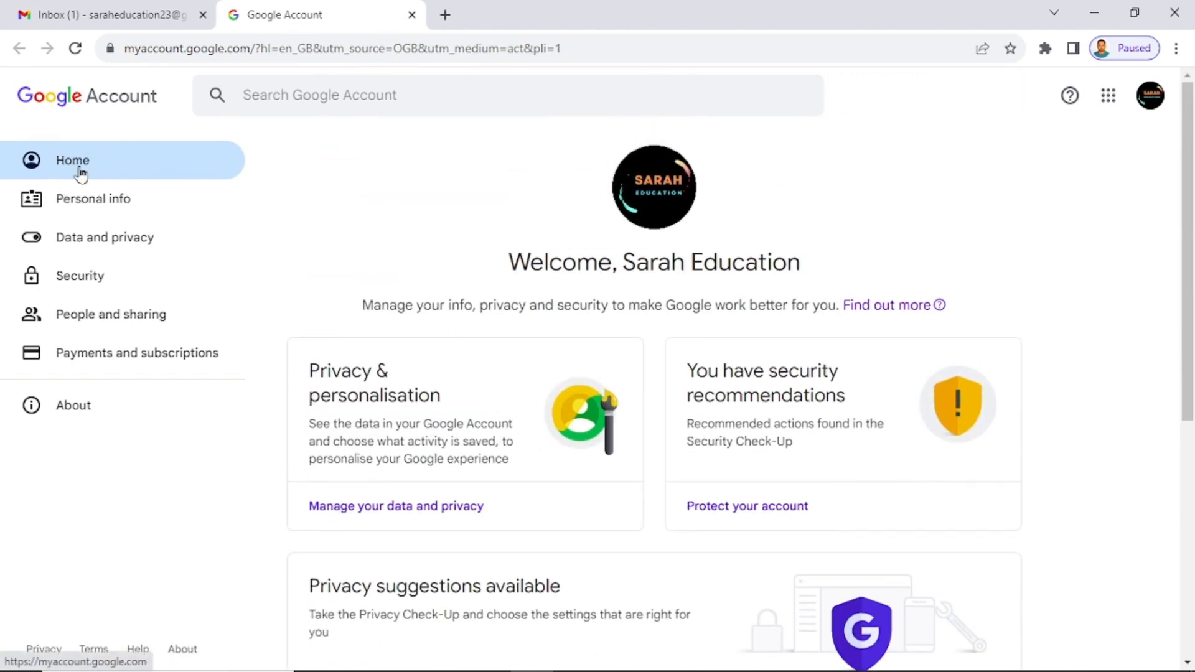
{"action": "left_click", "coordinate": [411, 14]}
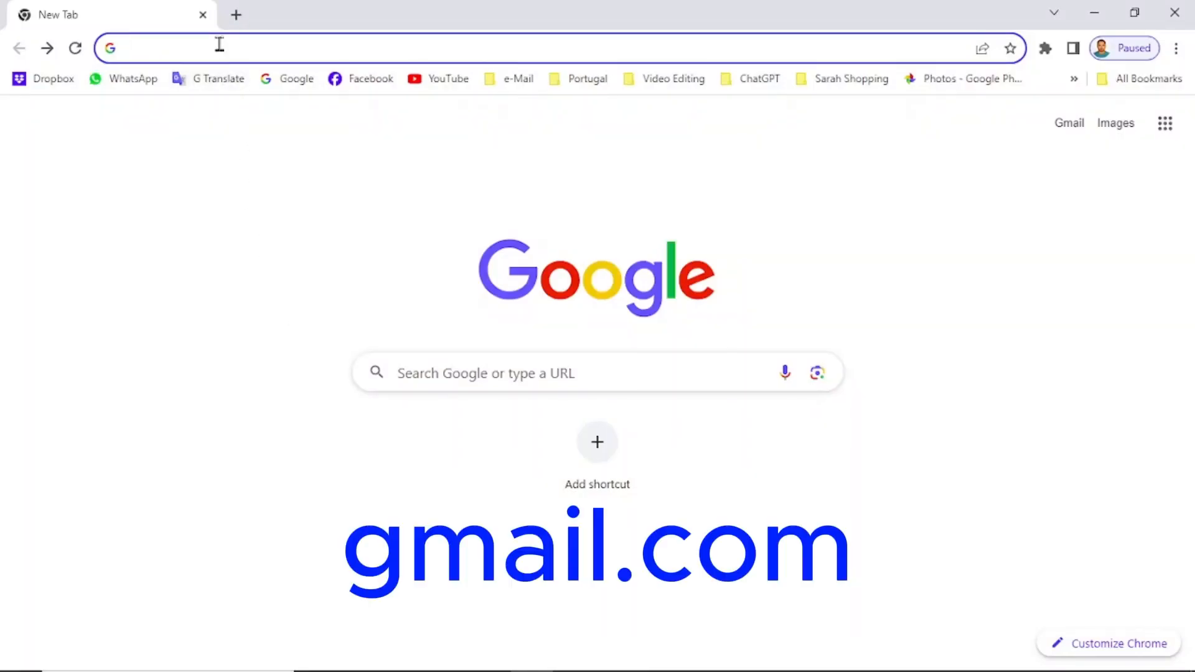
Go to gmail.com in the new tab.
{"action": "type", "text": "gmail.com"}
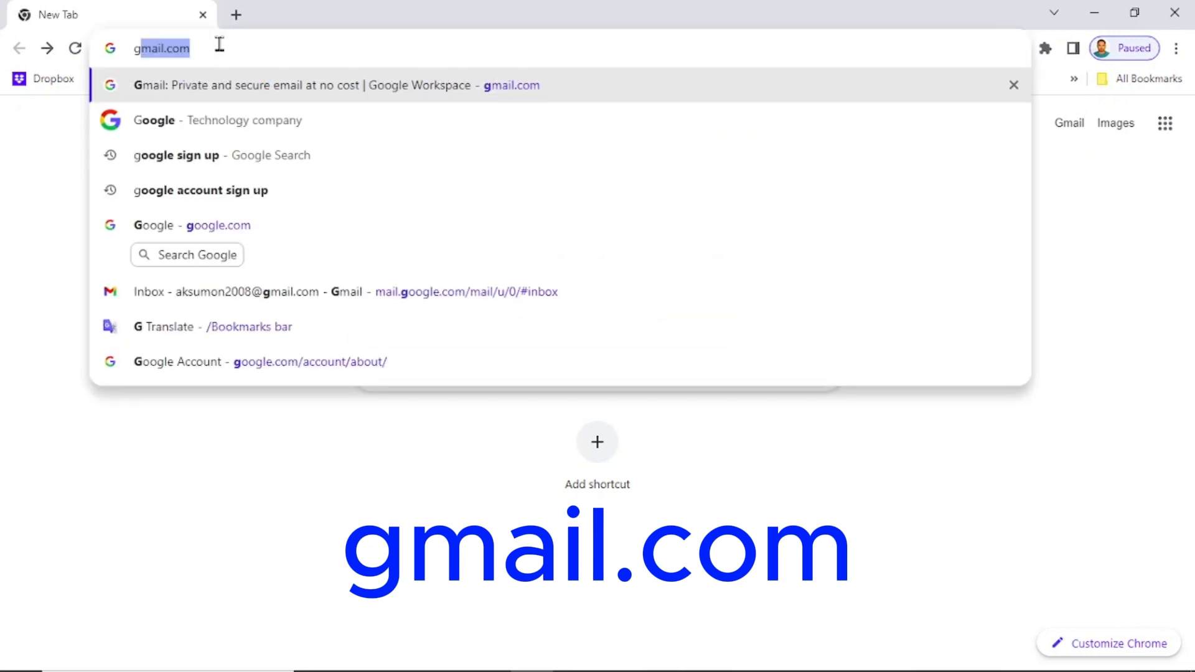
{"action": "key", "text": "Return"}
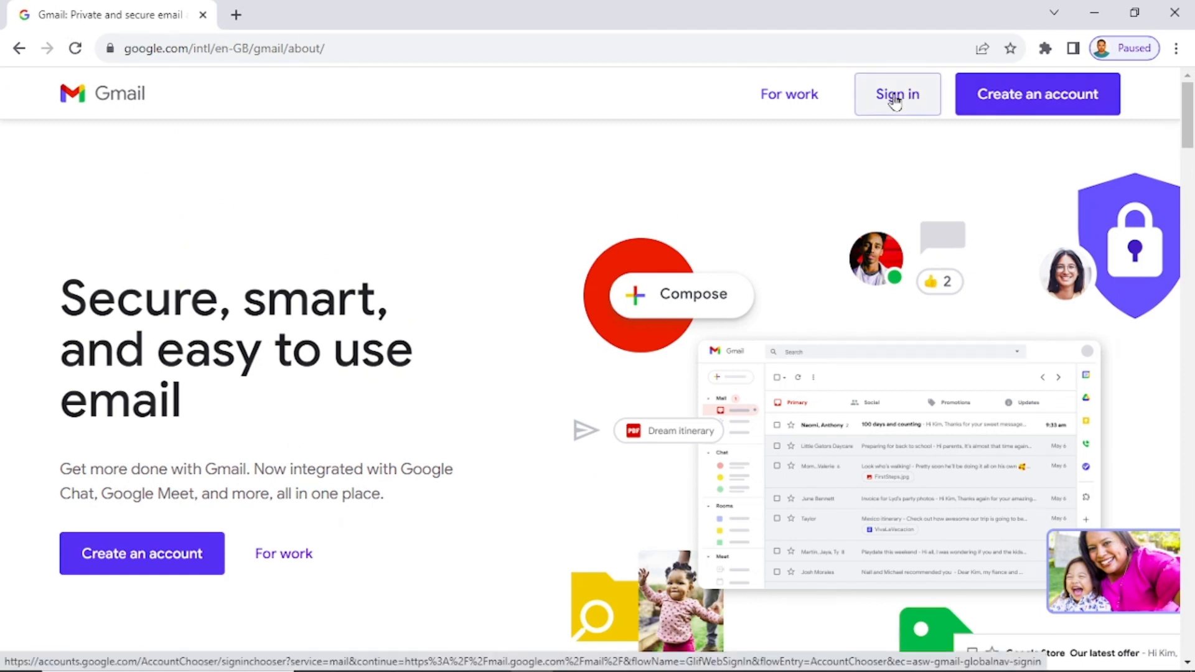
Start creating a new Google account and enter the first name and surname.
{"action": "left_click", "coordinate": [1015, 97]}
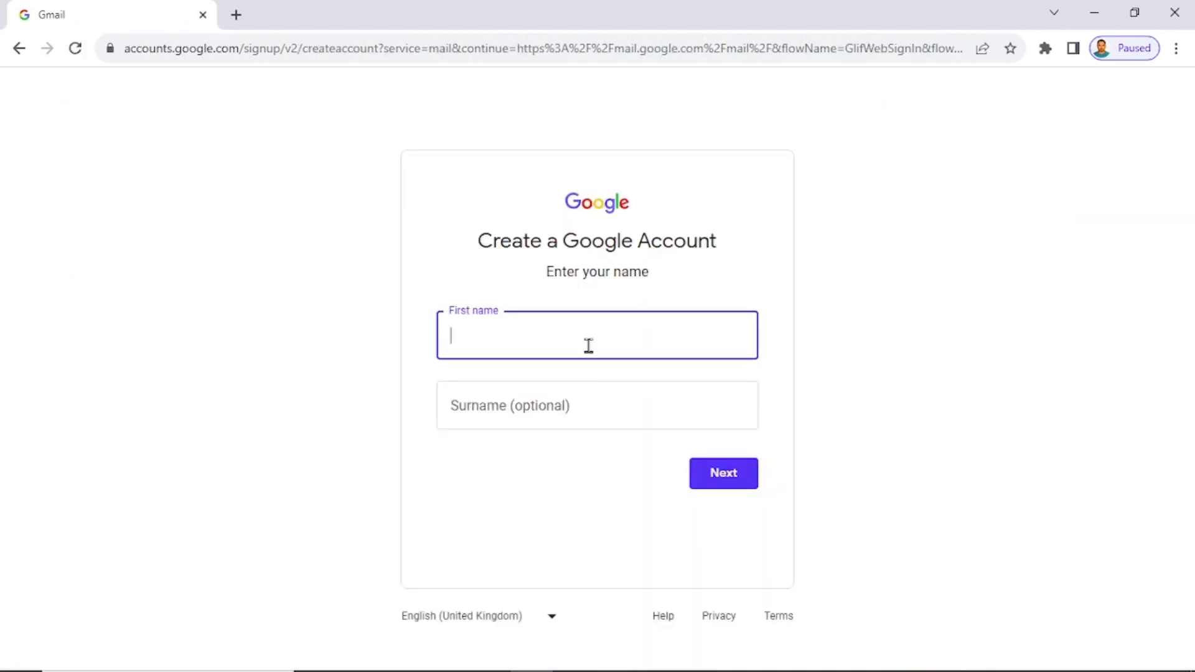
{"action": "key", "text": "Tab"}
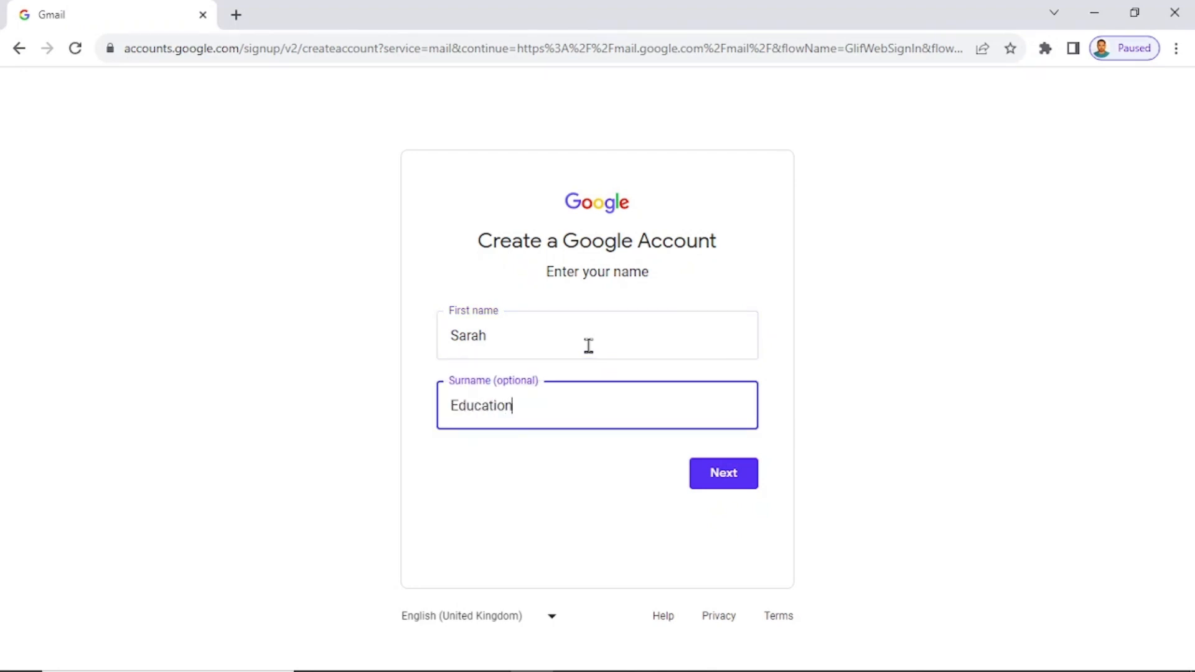
{"action": "left_click", "coordinate": [727, 485]}
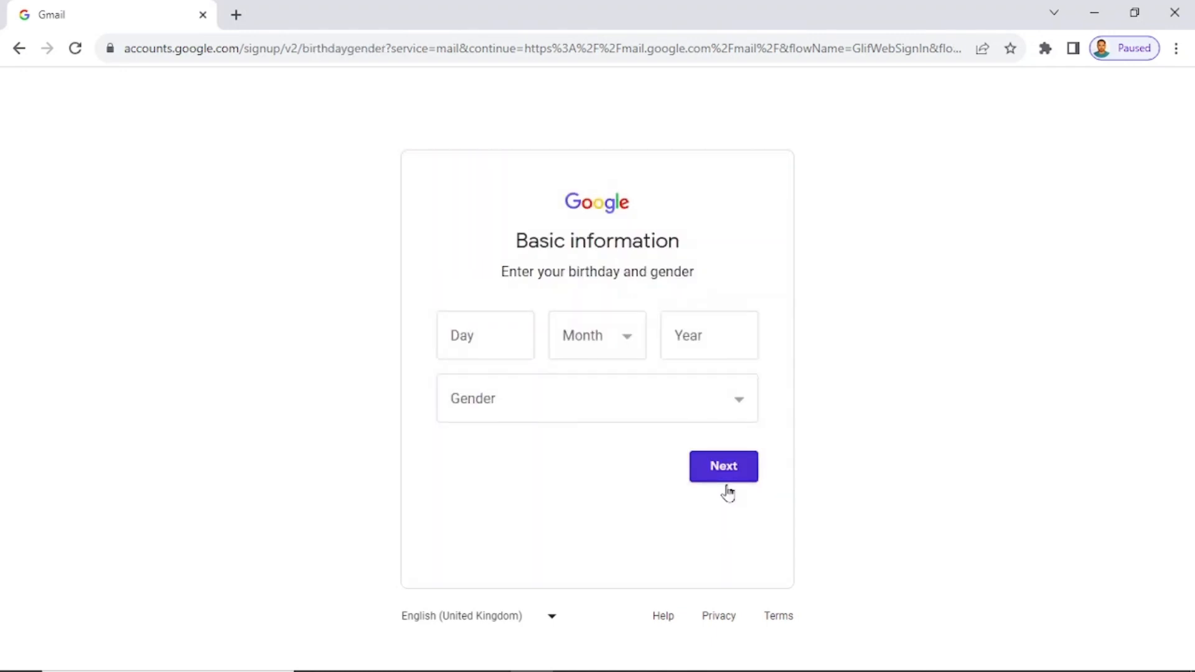
Enter birthday 01 January 1990 and gender Rather not say, then continue.
{"action": "left_click", "coordinate": [491, 347]}
{"action": "type", "text": "01"}
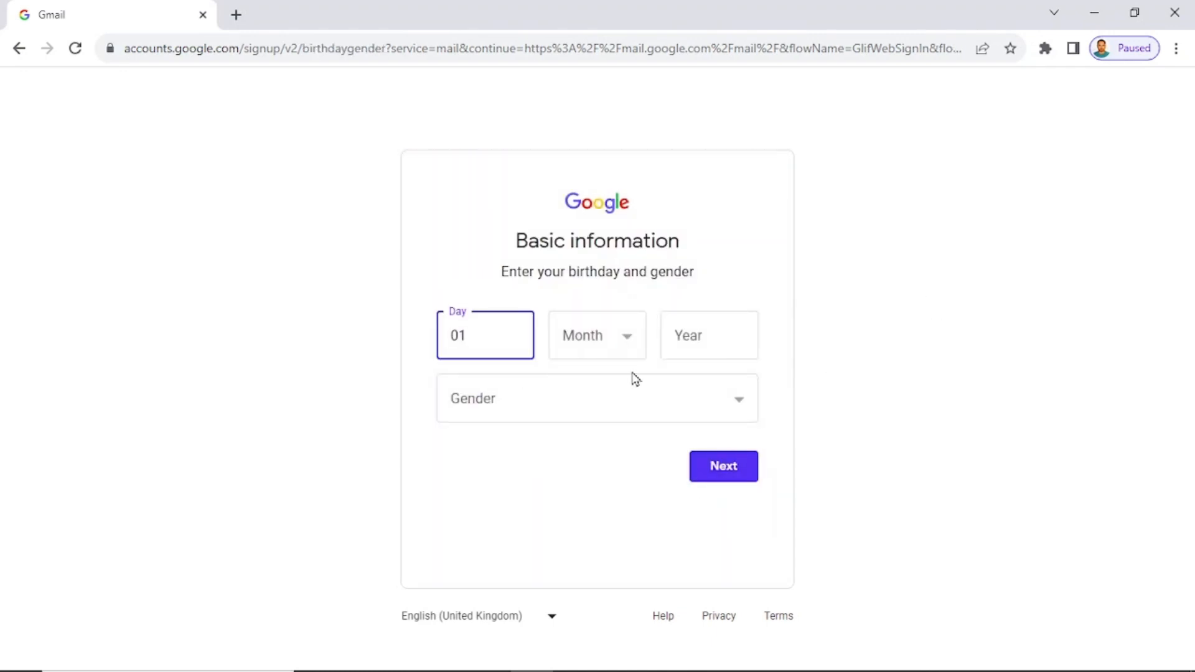
{"action": "left_click", "coordinate": [622, 343]}
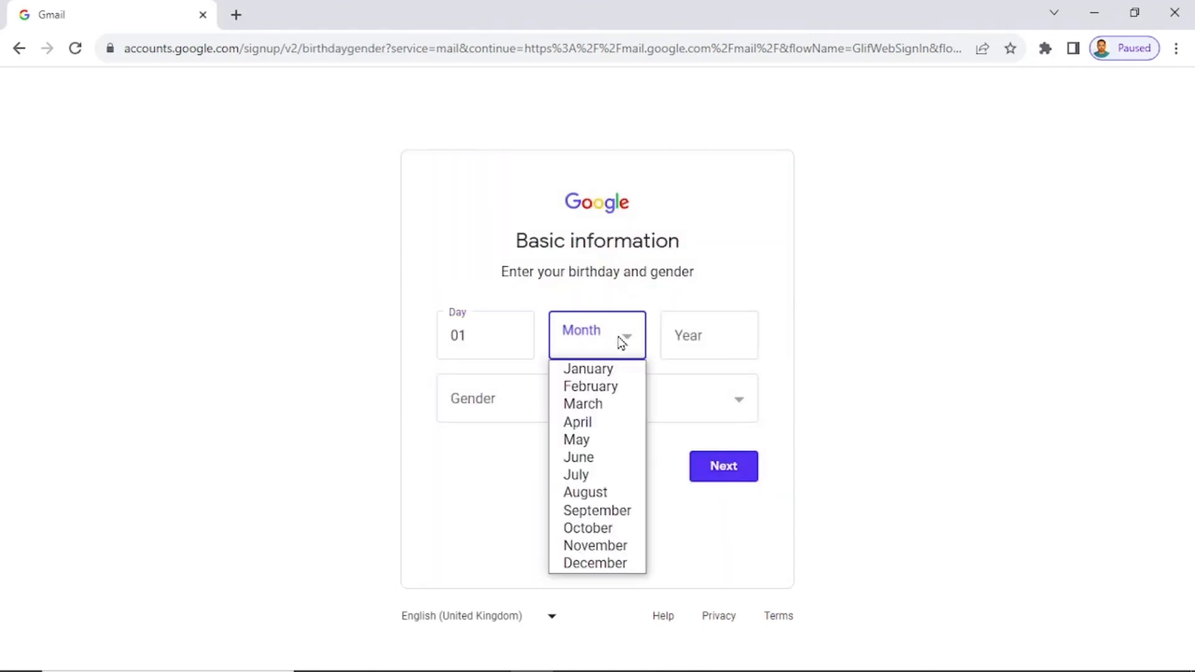
{"action": "left_click", "coordinate": [611, 387]}
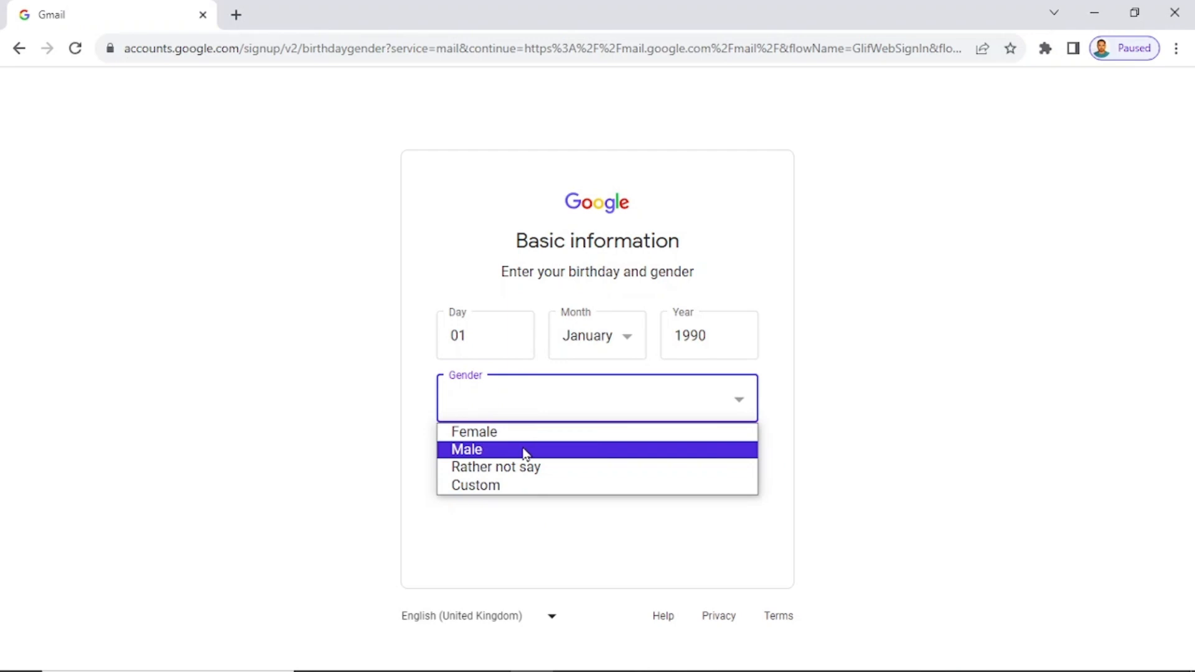
{"action": "left_click", "coordinate": [585, 470]}
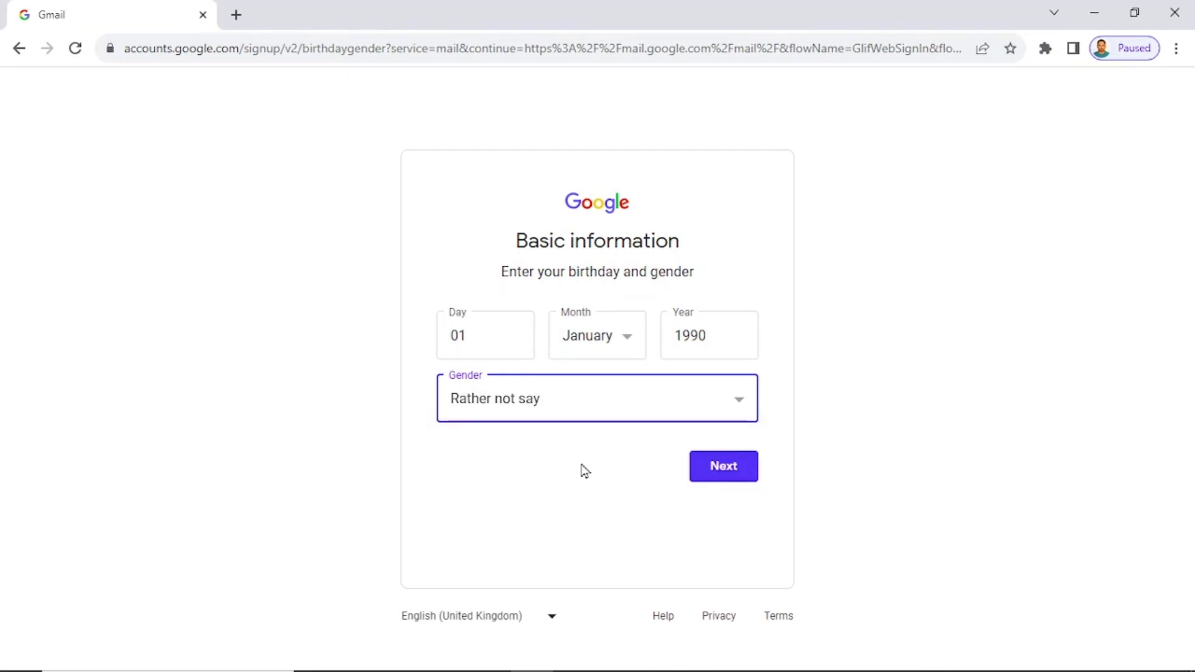
{"action": "left_click", "coordinate": [723, 465]}
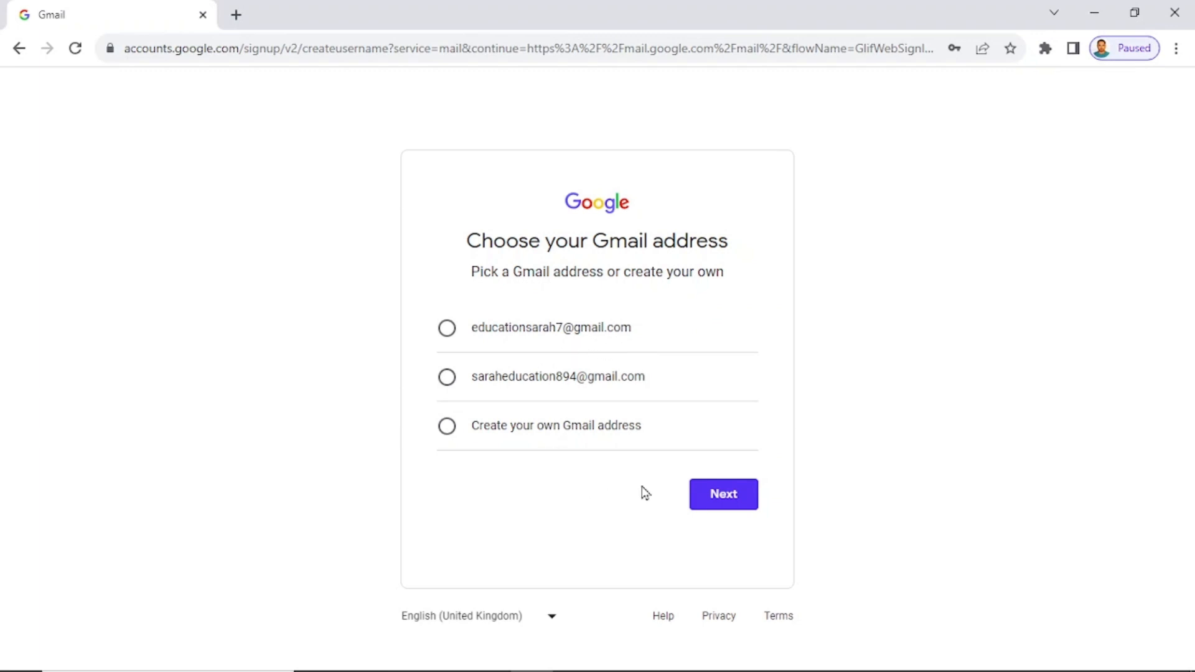
Choose a custom Gmail username, and revise it after the first choice proves taken.
{"action": "left_click", "coordinate": [447, 328]}
{"action": "left_click", "coordinate": [448, 427]}
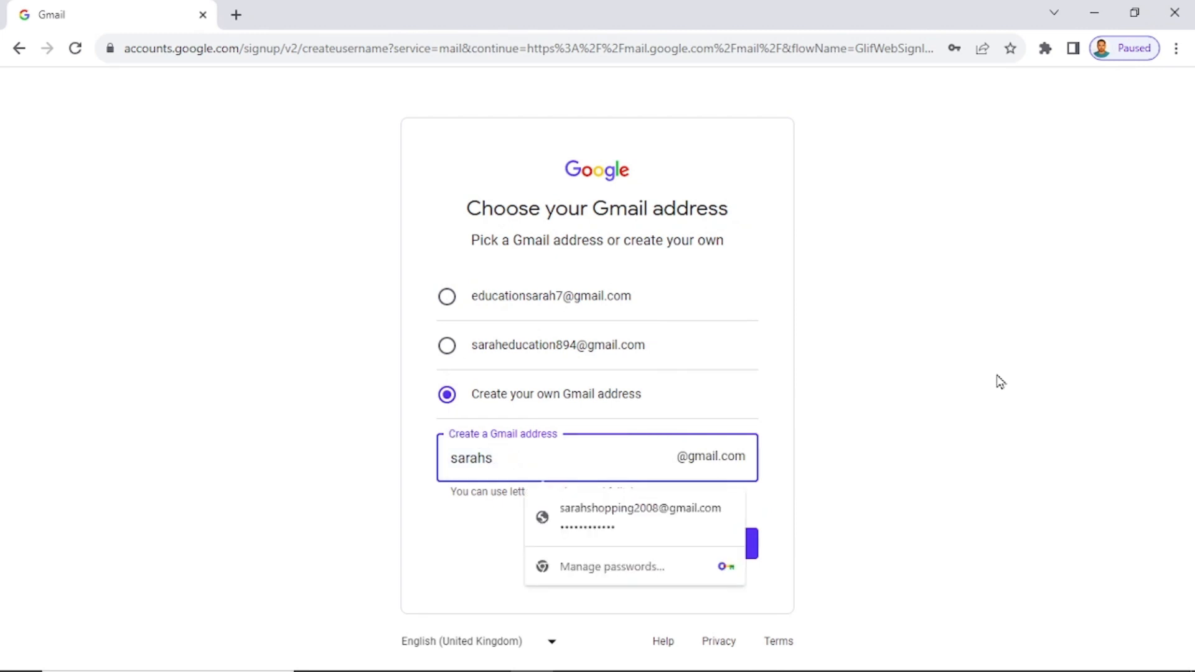
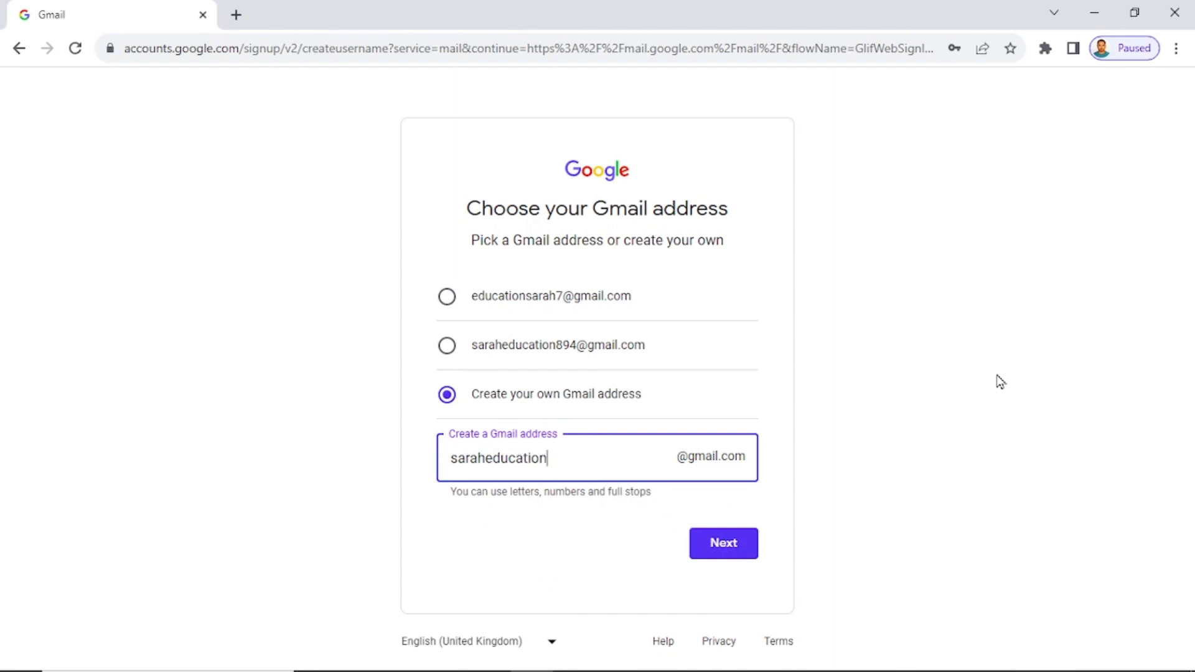
{"action": "left_click", "coordinate": [729, 555]}
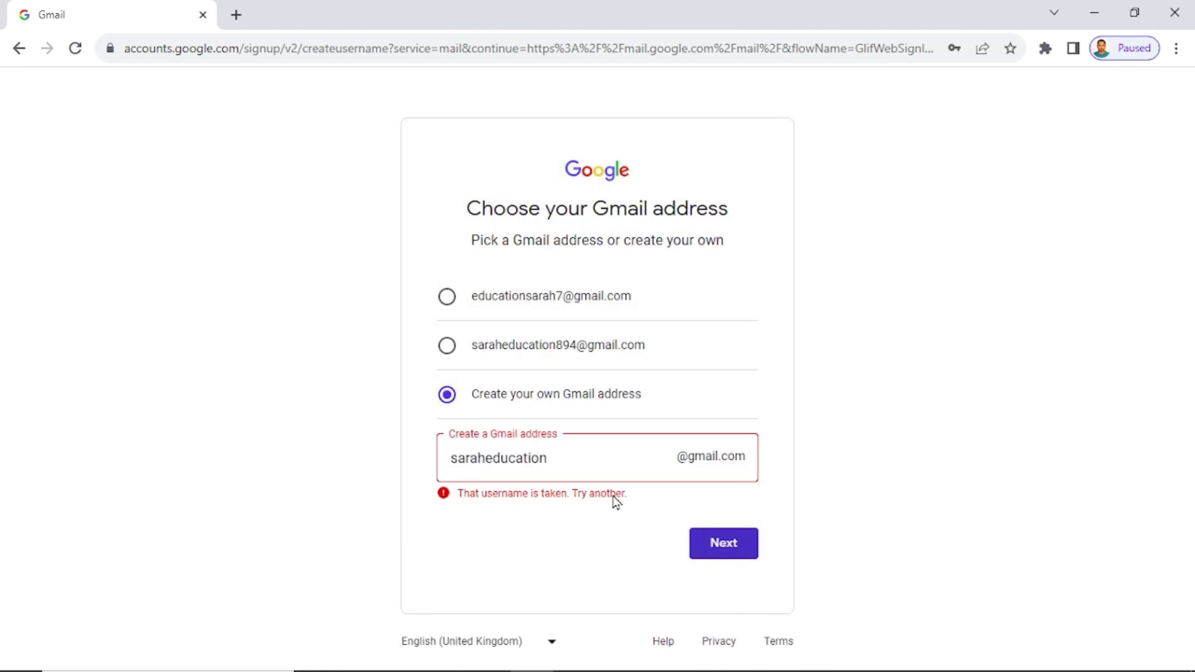
{"action": "left_click", "coordinate": [581, 460]}
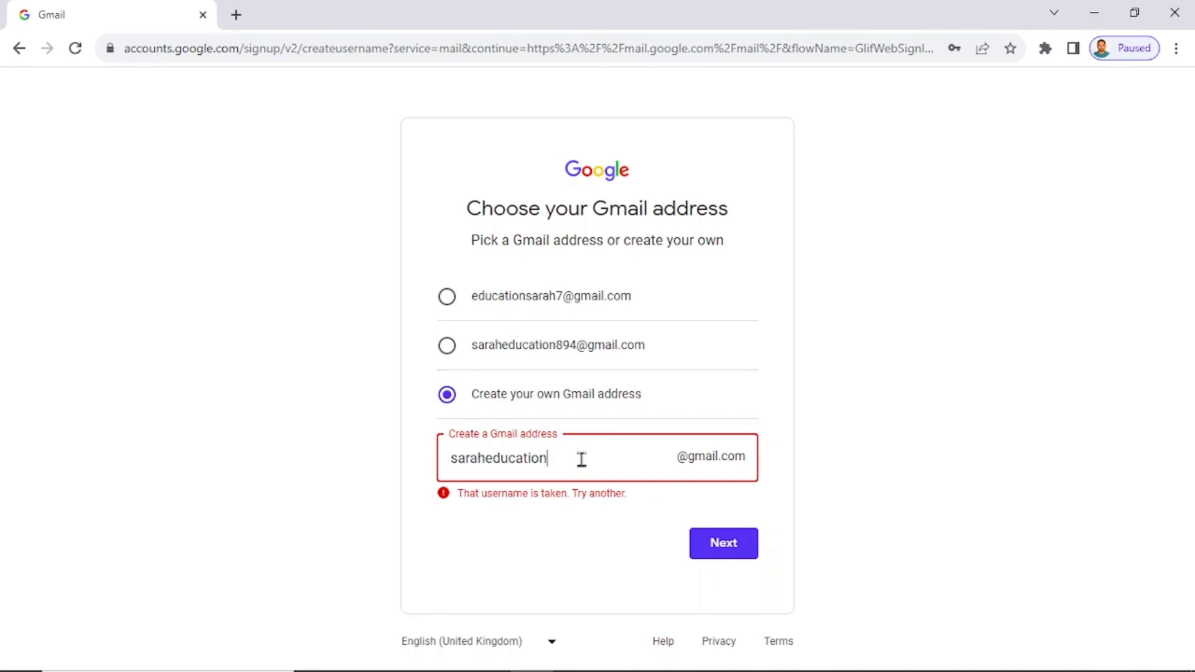
{"action": "left_click", "coordinate": [724, 551]}
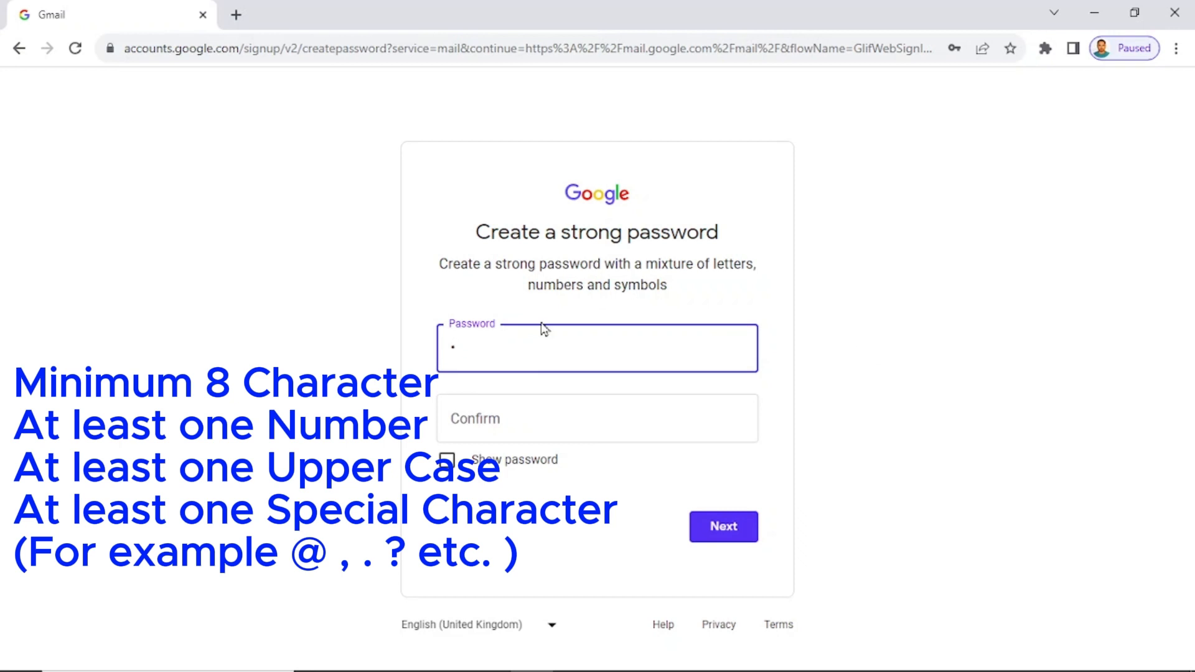
Enter the account password, show it, and retype the mismatched confirmation so both match.
{"action": "left_click", "coordinate": [450, 465]}
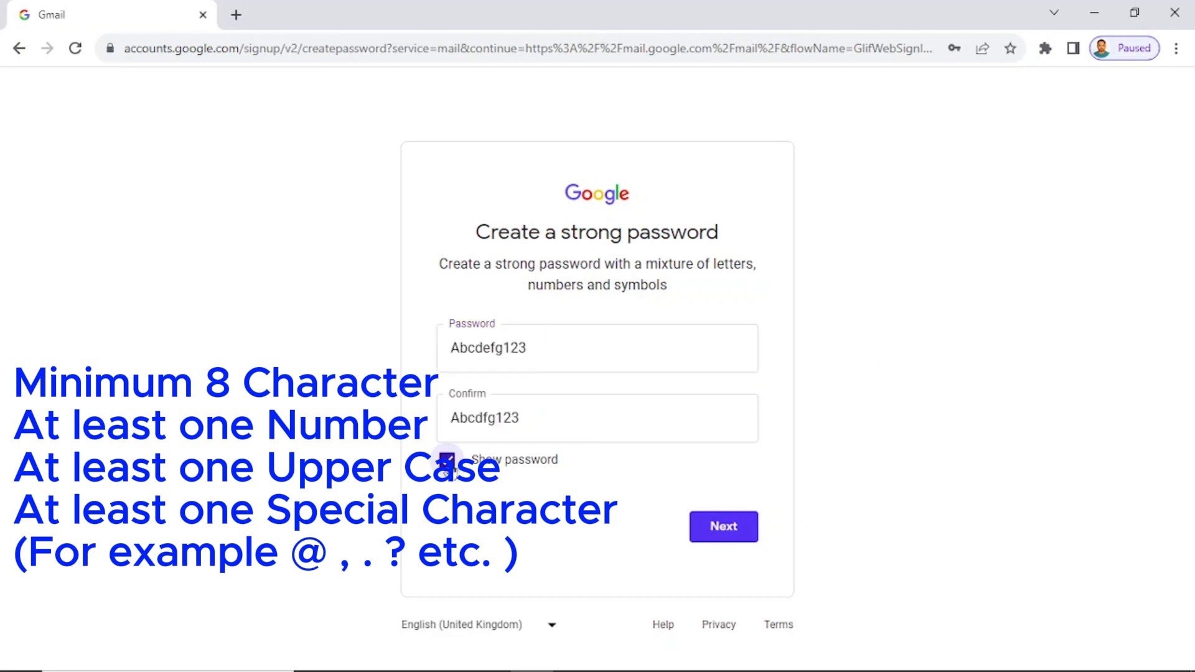
{"action": "left_click", "coordinate": [449, 466]}
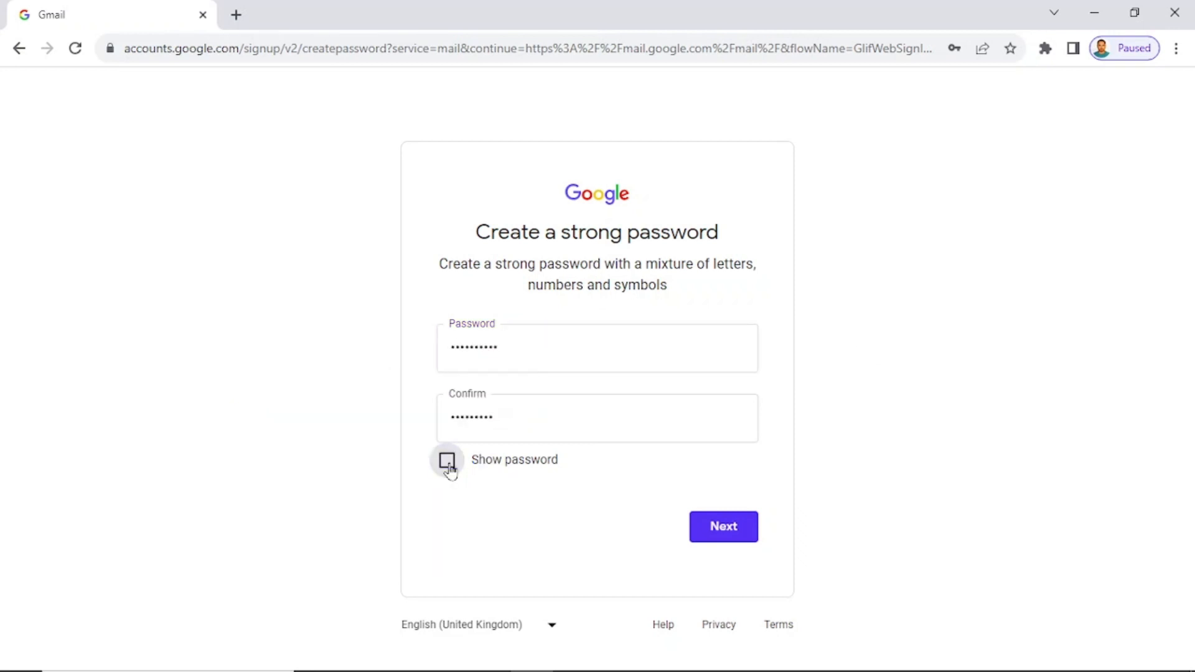
{"action": "left_click", "coordinate": [448, 466]}
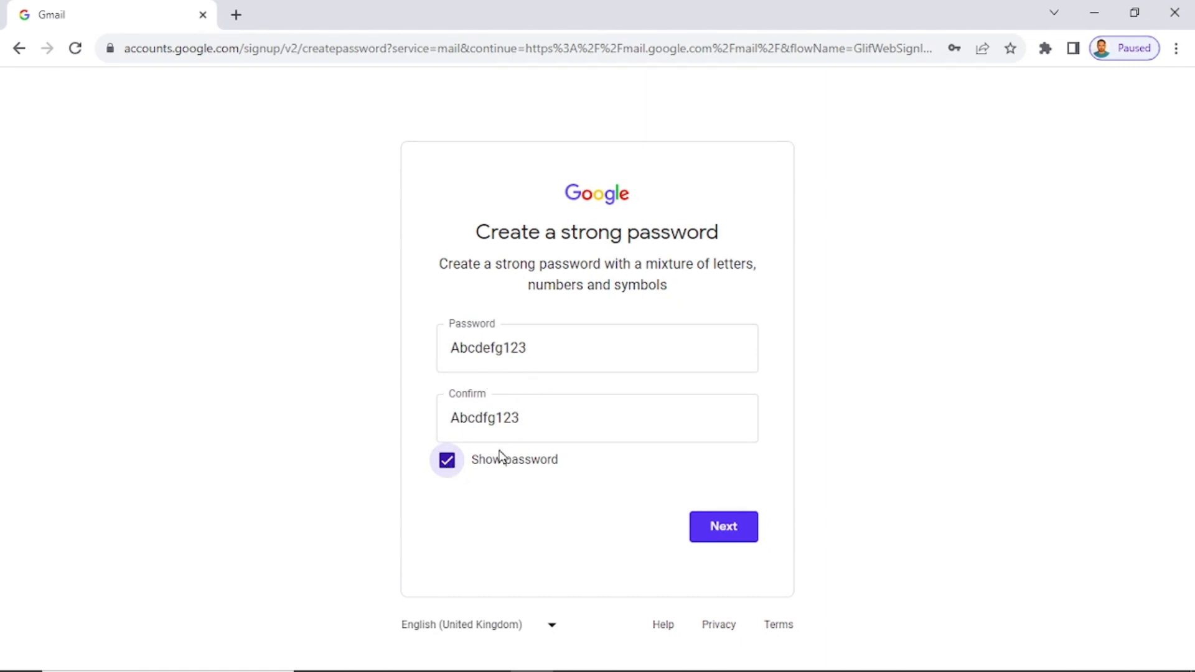
{"action": "left_click", "coordinate": [537, 425]}
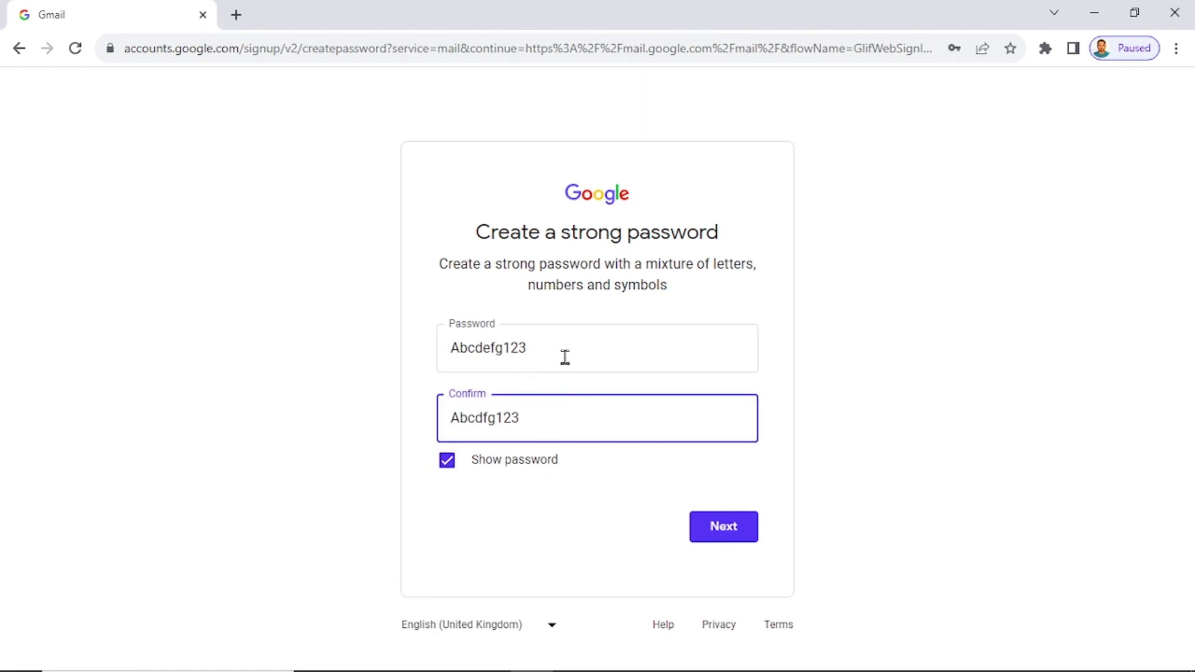
{"action": "left_click", "coordinate": [559, 343]}
{"action": "left_click_drag", "start_coordinate": [547, 418], "coordinate": [384, 443]}
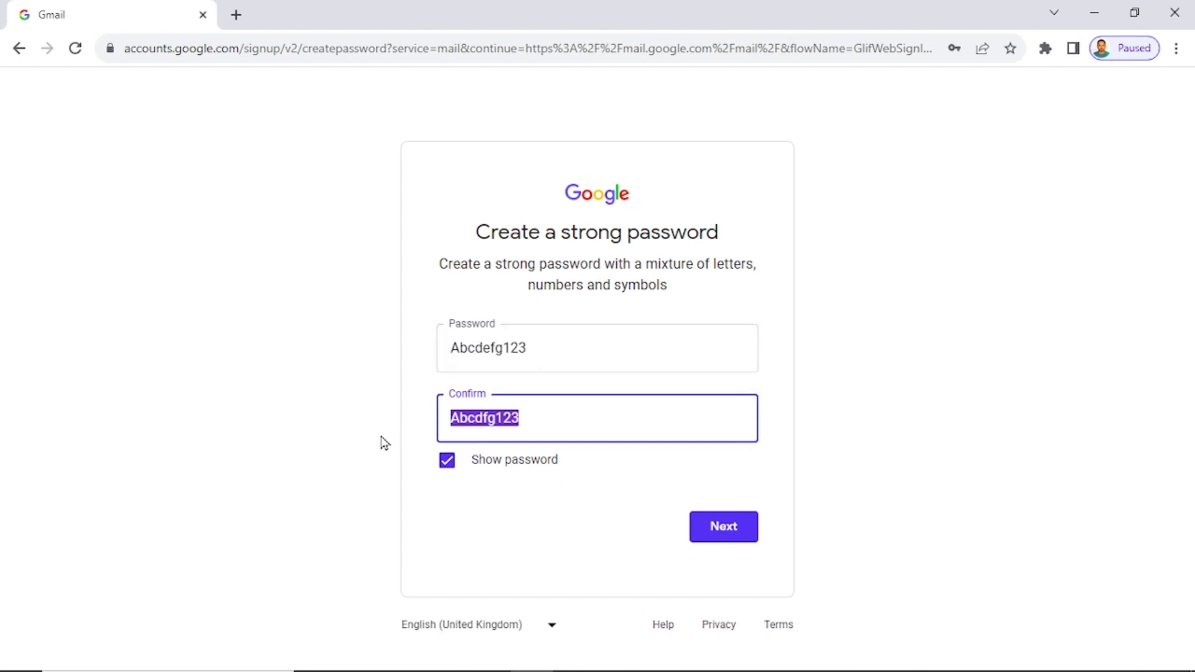
{"action": "left_click", "coordinate": [728, 536]}
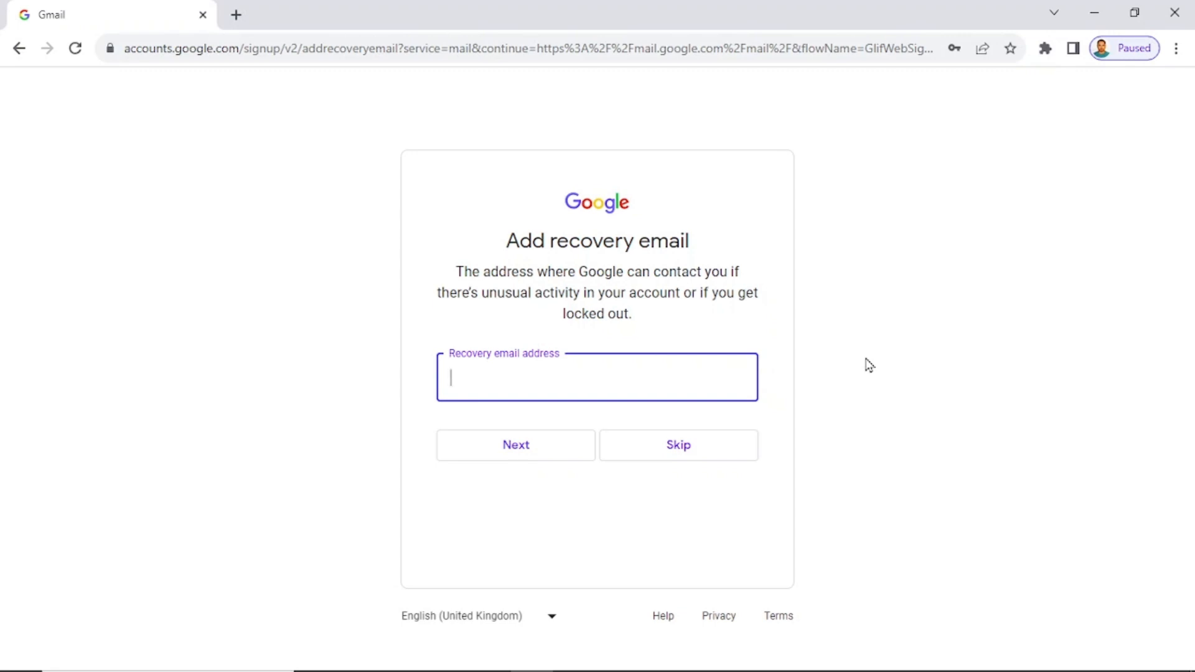
Paste a recovery email, then add a recovery phone number with Portugal's country code.
{"action": "key", "text": "ctrl+v"}
{"action": "left_click", "coordinate": [565, 456]}
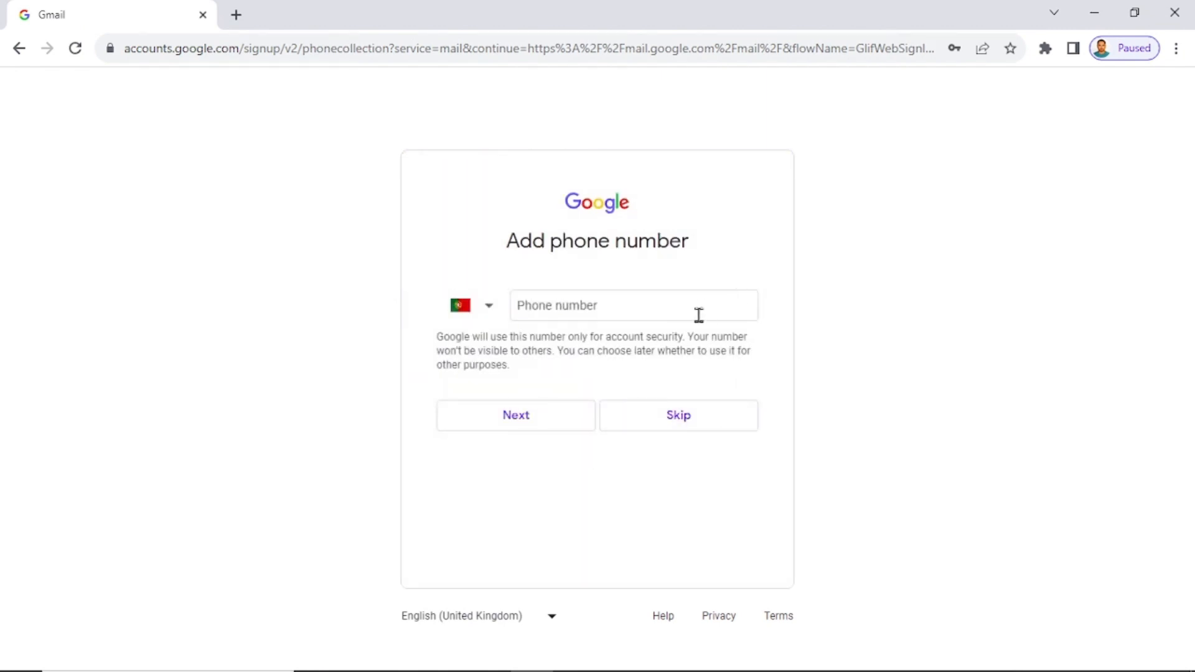
{"action": "left_click", "coordinate": [654, 309]}
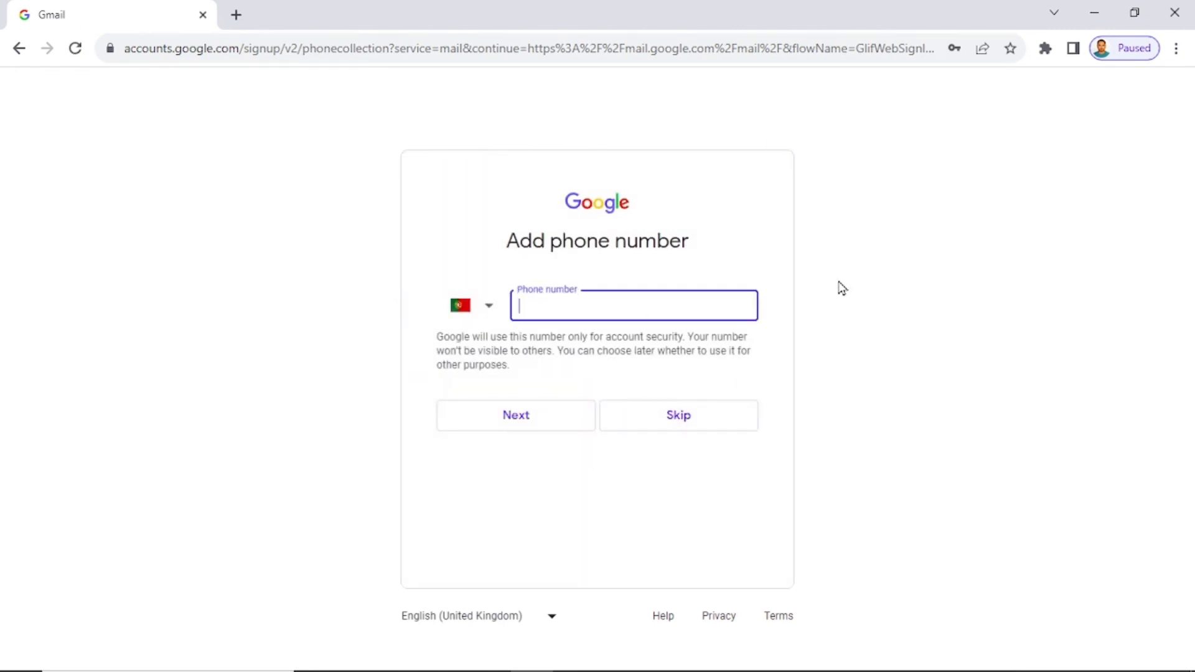
{"action": "type", "text": "92"}
{"action": "left_click", "coordinate": [491, 304]}
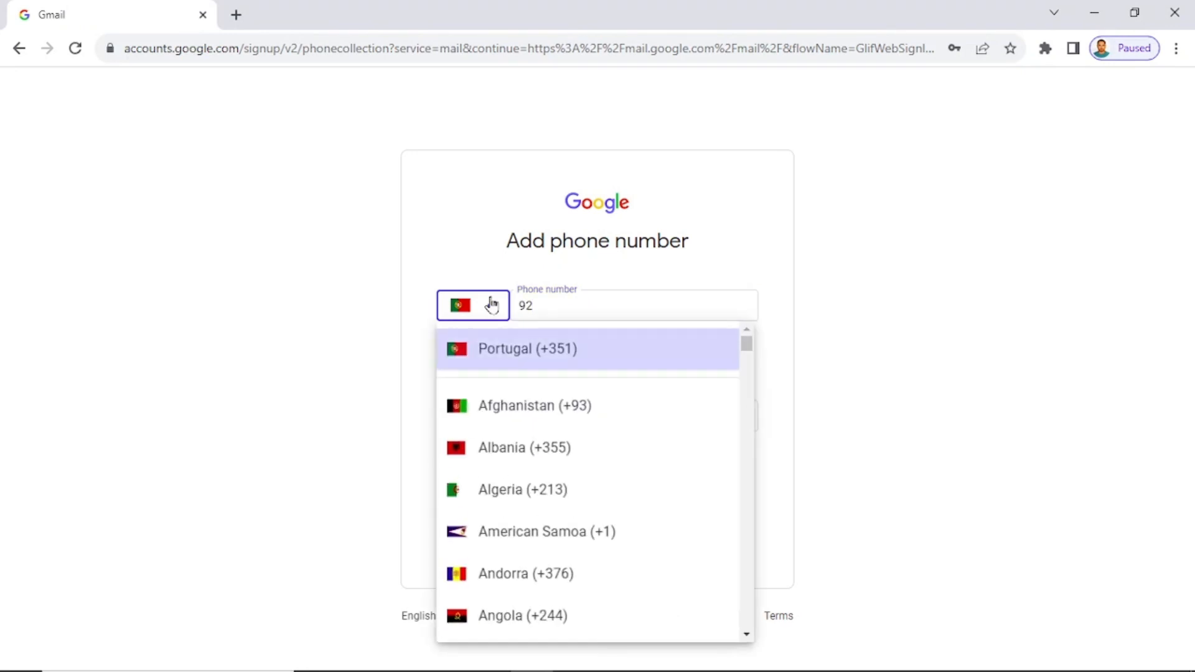
{"action": "scroll", "coordinate": [579, 574], "scroll_direction": "down", "scroll_amount": 10}
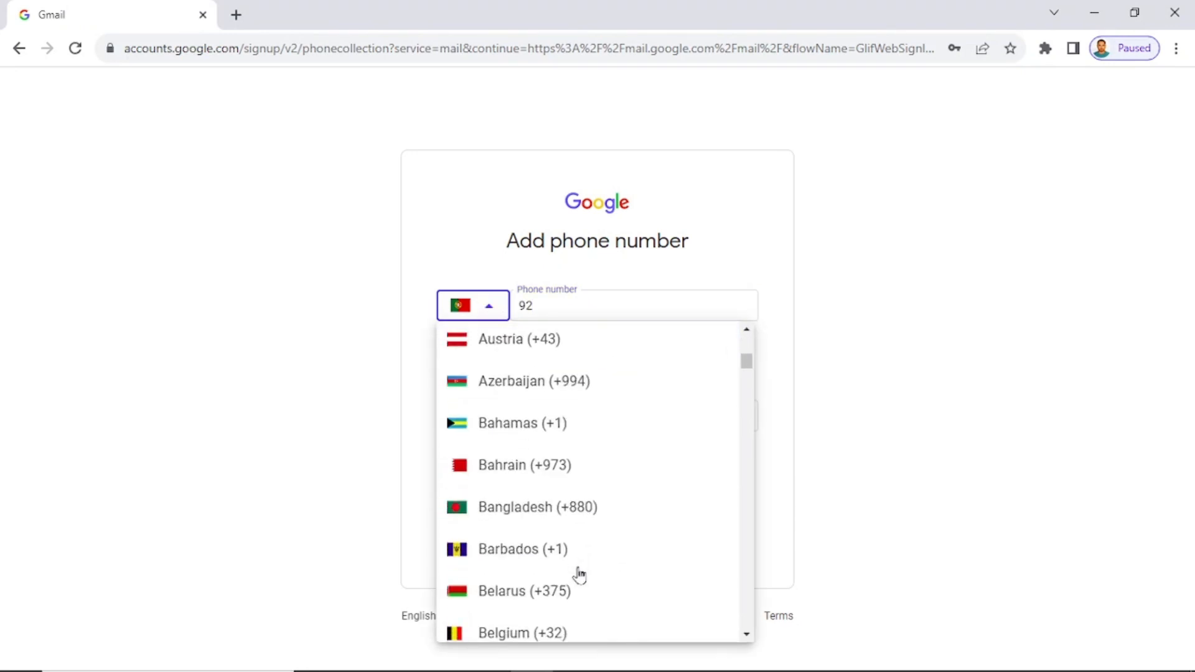
{"action": "scroll", "coordinate": [578, 569], "scroll_direction": "up", "scroll_amount": 5}
{"action": "scroll", "coordinate": [528, 515], "scroll_direction": "down", "scroll_amount": 5}
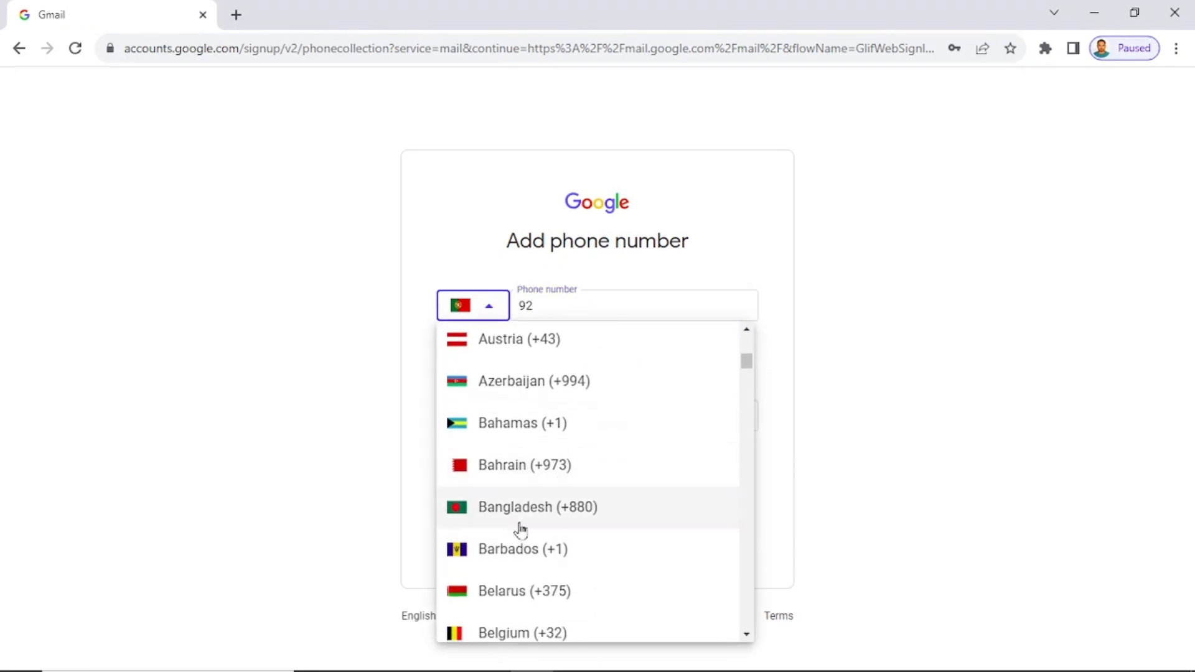
{"action": "left_click", "coordinate": [655, 305]}
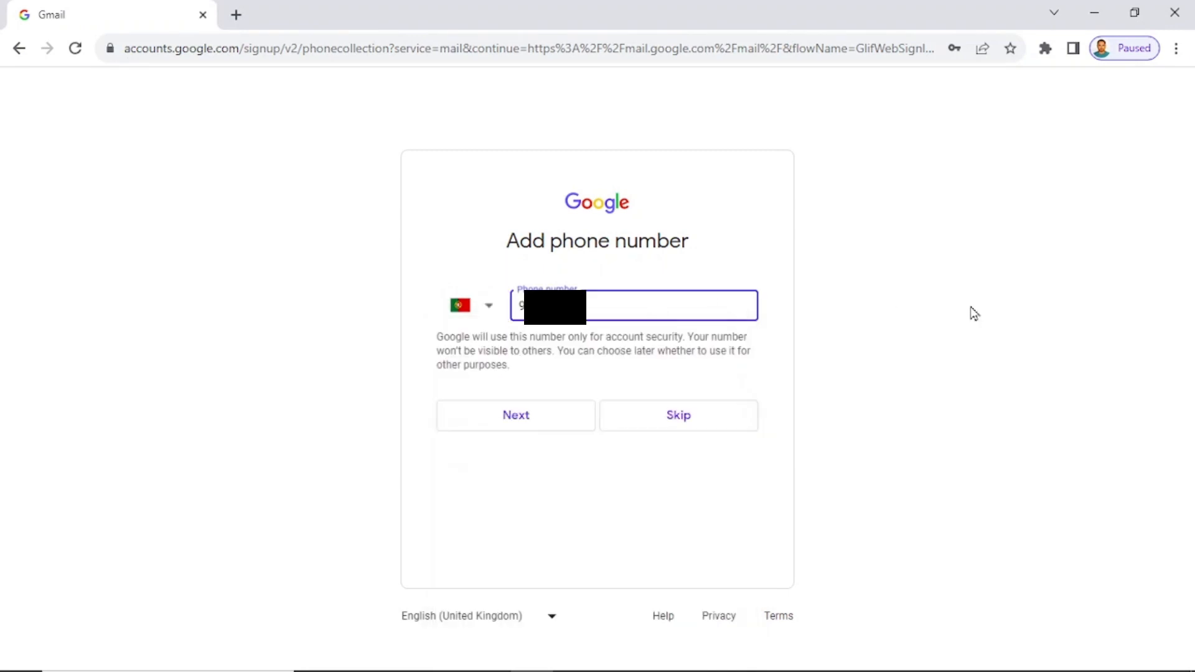
{"action": "left_click", "coordinate": [516, 415]}
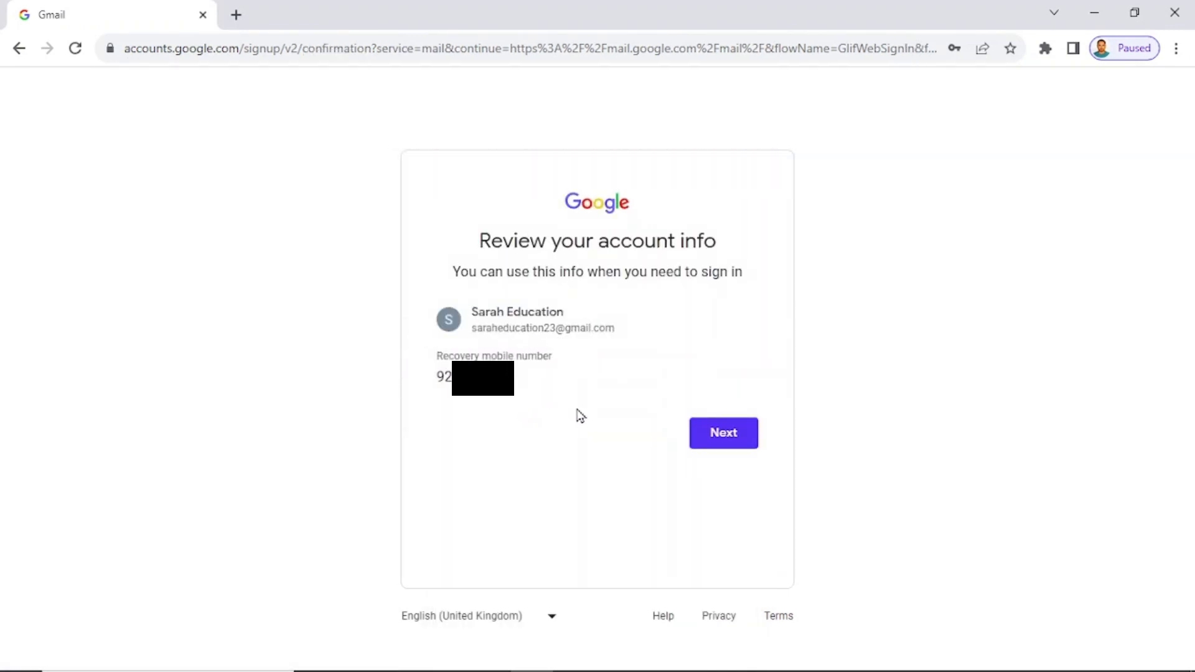
Accept the account info, pick Express personalisation and confirm its recommended settings and cookies.
{"action": "left_click", "coordinate": [736, 439]}
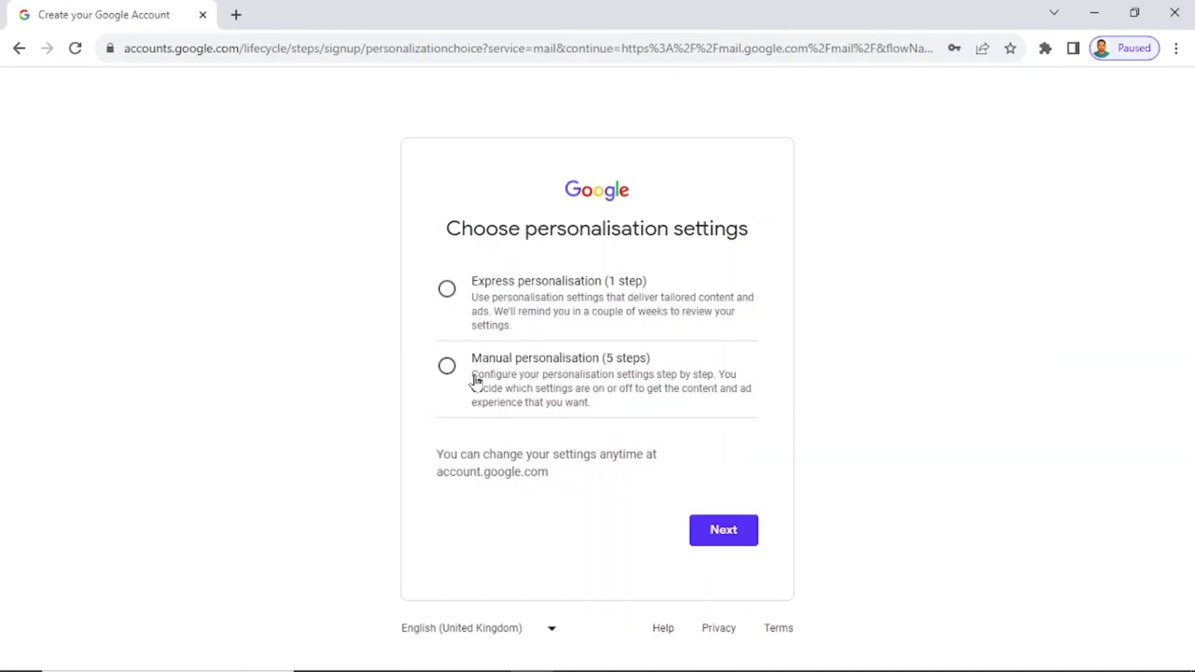
{"action": "left_click", "coordinate": [448, 289]}
{"action": "left_click", "coordinate": [724, 532]}
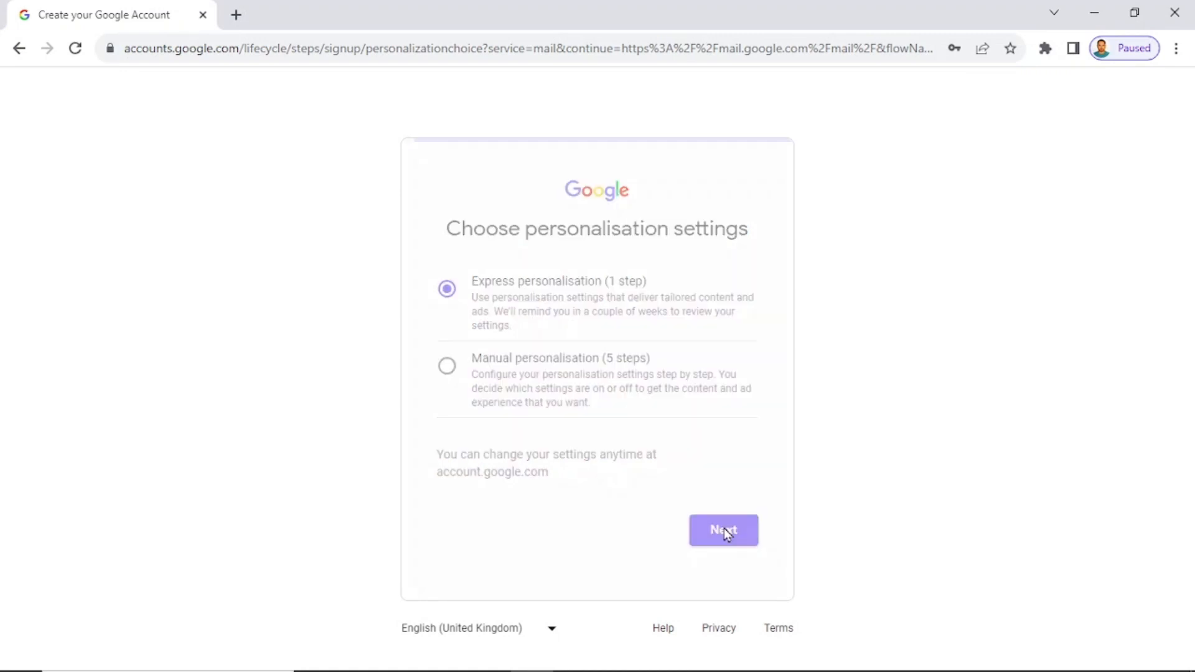
{"action": "scroll", "coordinate": [854, 492], "scroll_direction": "down", "scroll_amount": 20}
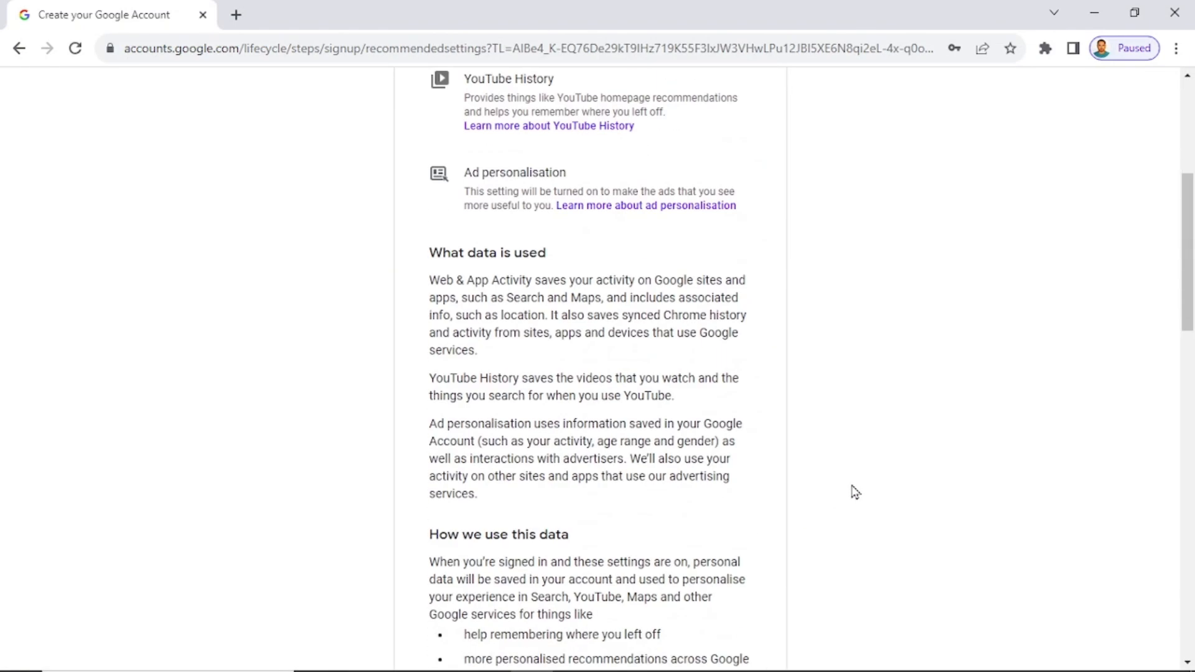
{"action": "scroll", "coordinate": [855, 491], "scroll_direction": "down", "scroll_amount": 2}
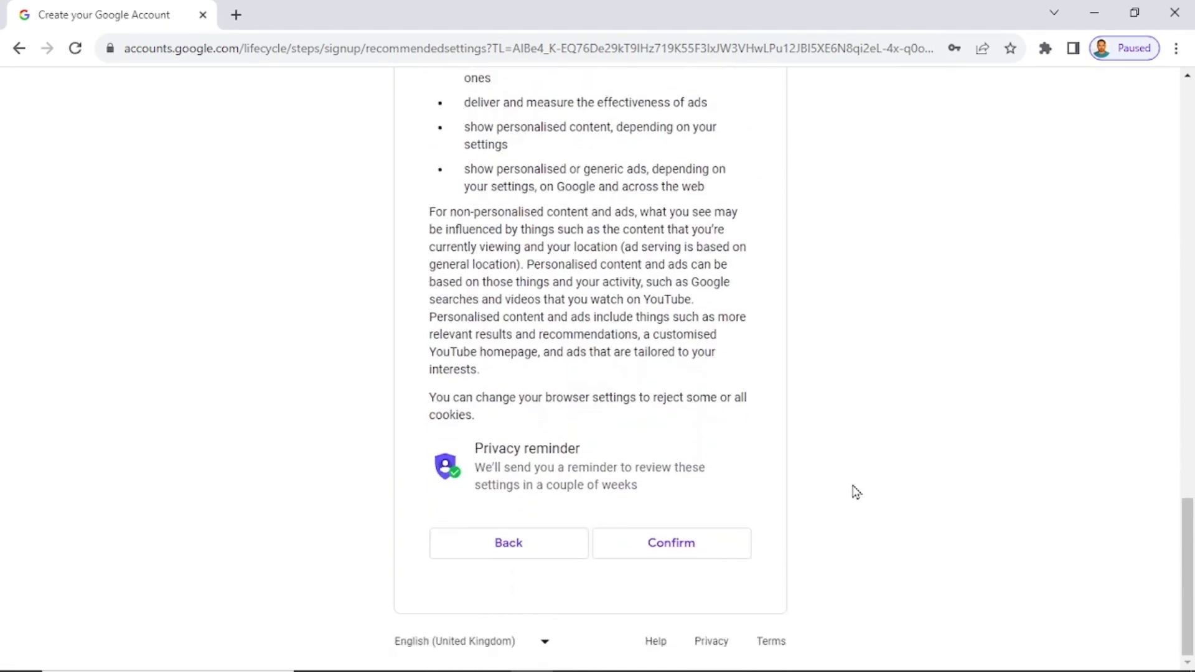
{"action": "left_click", "coordinate": [678, 544]}
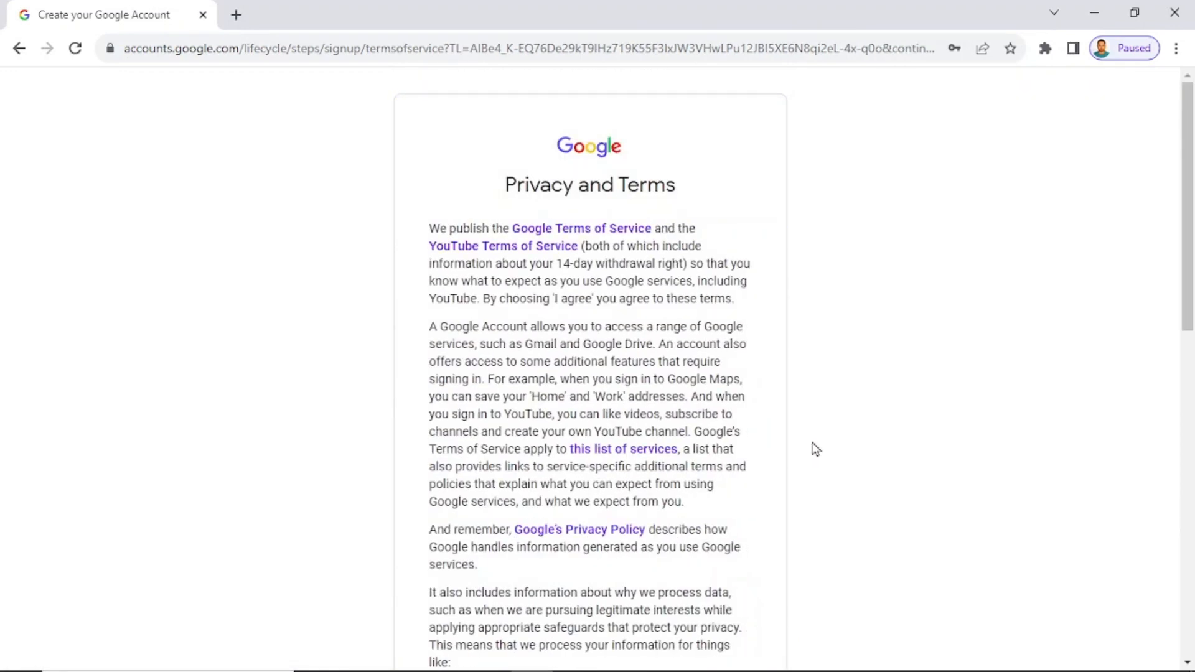
Agree to Google's Privacy and Terms at the bottom of the page.
{"action": "scroll", "coordinate": [819, 448], "scroll_direction": "down", "scroll_amount": 12}
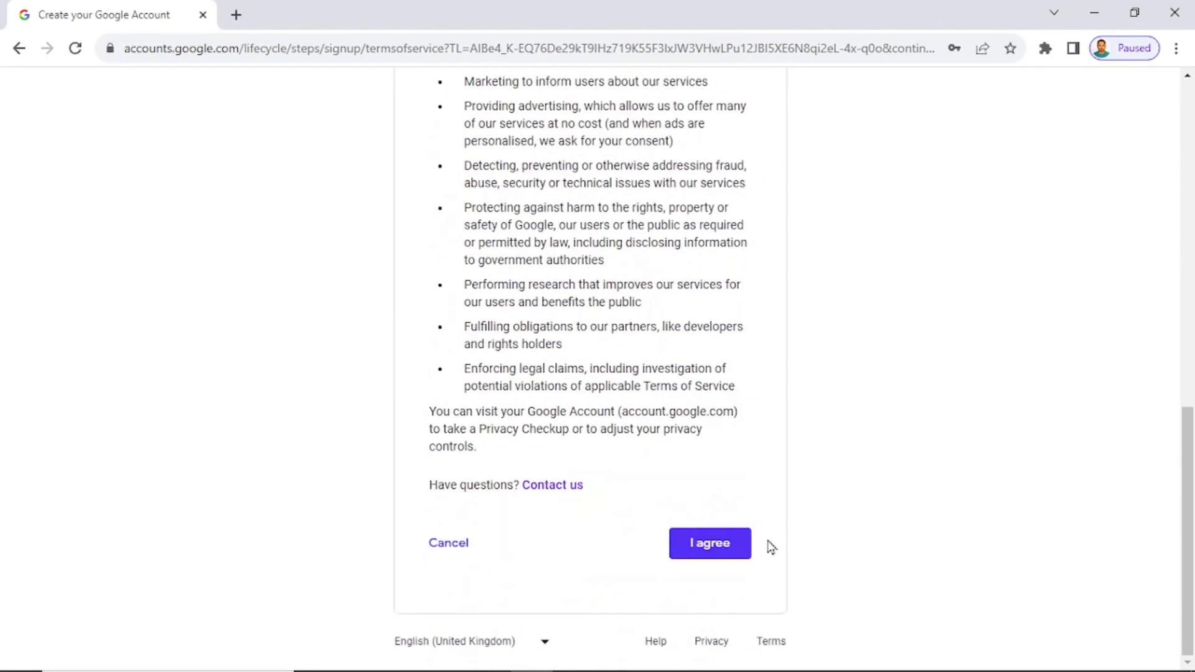
{"action": "left_click", "coordinate": [742, 554]}
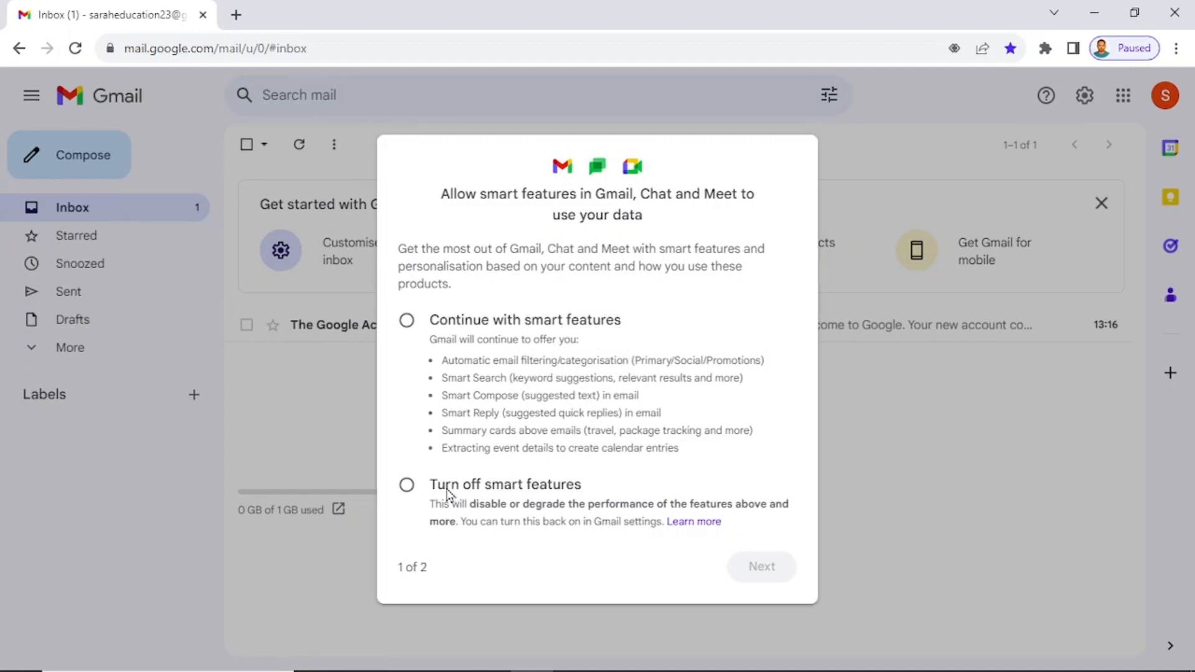
Select Turn off smart features and confirm the choice.
{"action": "left_click", "coordinate": [407, 489]}
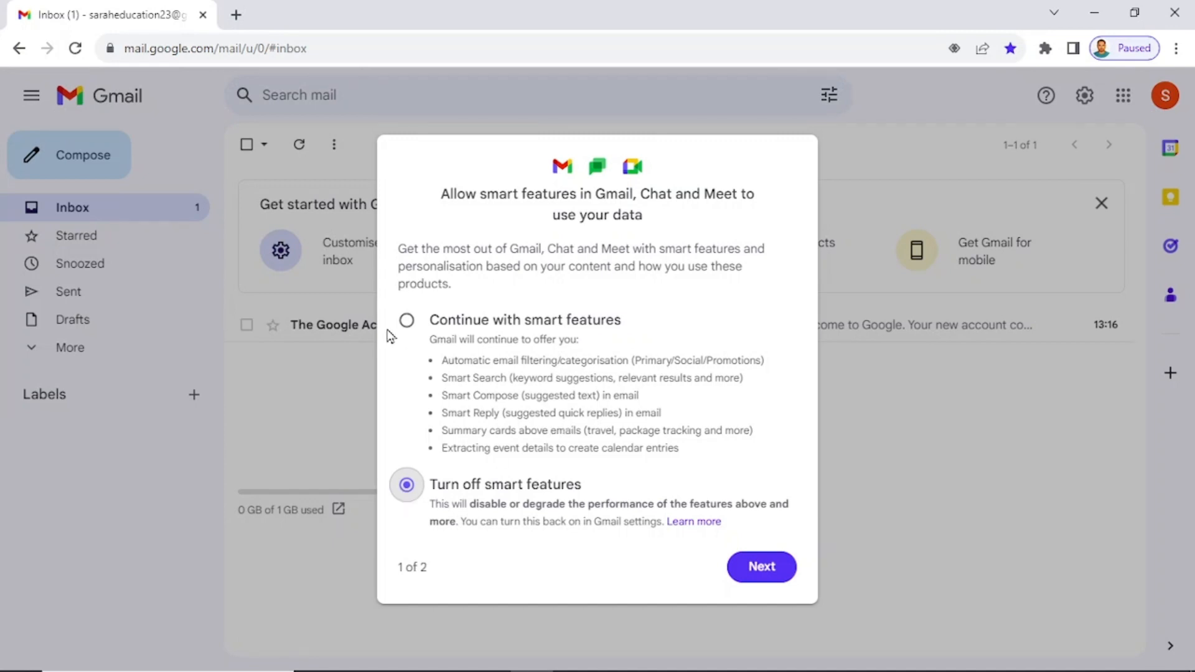
{"action": "left_click", "coordinate": [763, 578]}
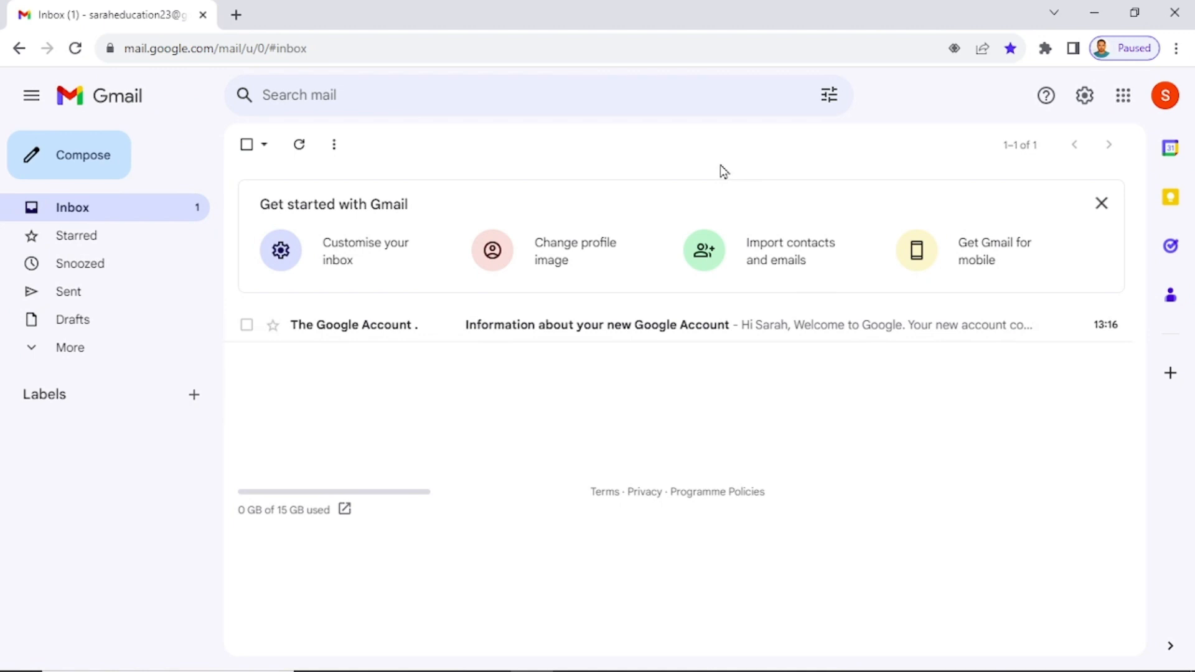
Dismiss the Get started card and open Manage your Google Account from the avatar menu.
{"action": "left_click", "coordinate": [1103, 204]}
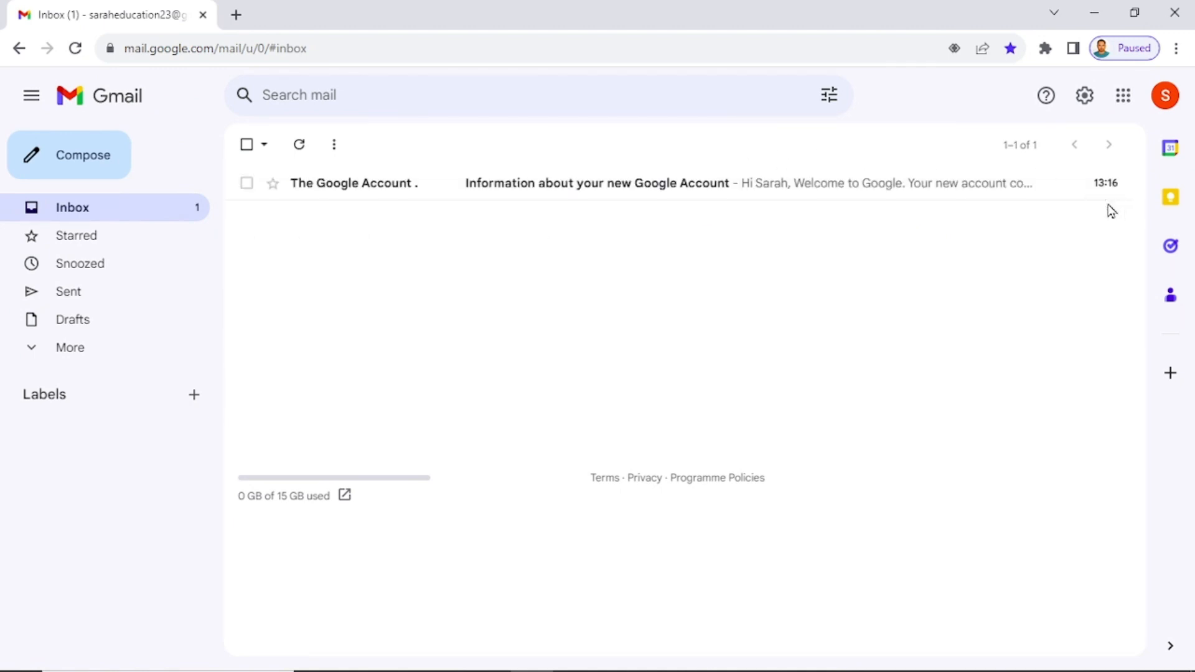
{"action": "left_click", "coordinate": [1163, 98]}
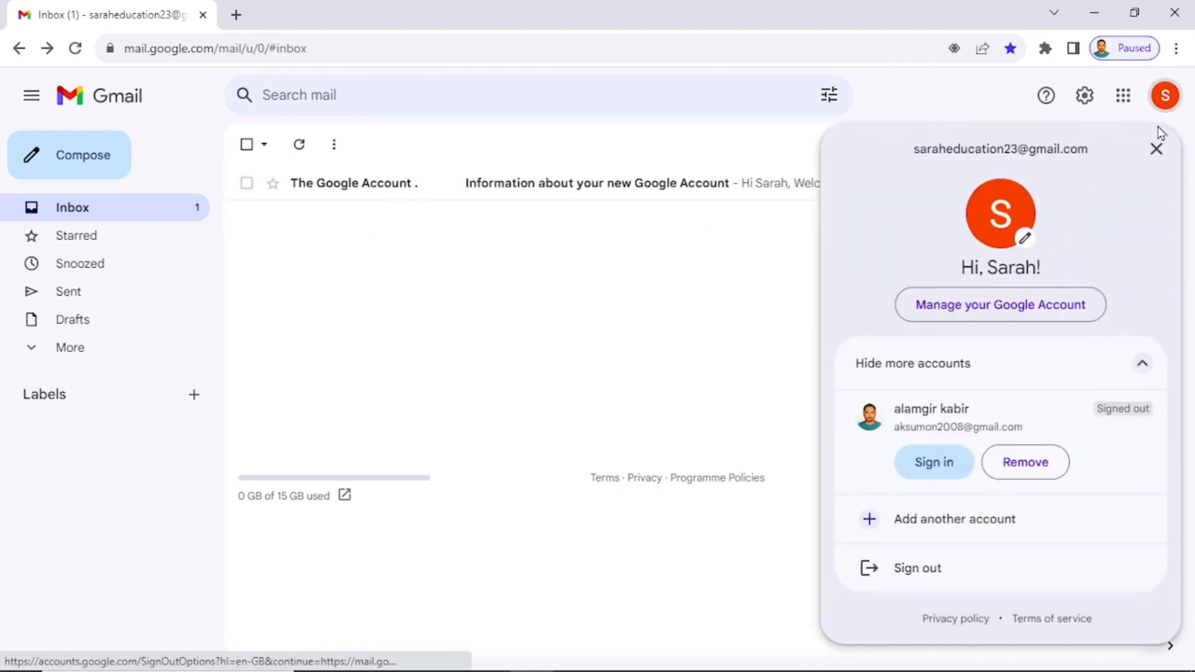
{"action": "left_click", "coordinate": [1015, 304]}
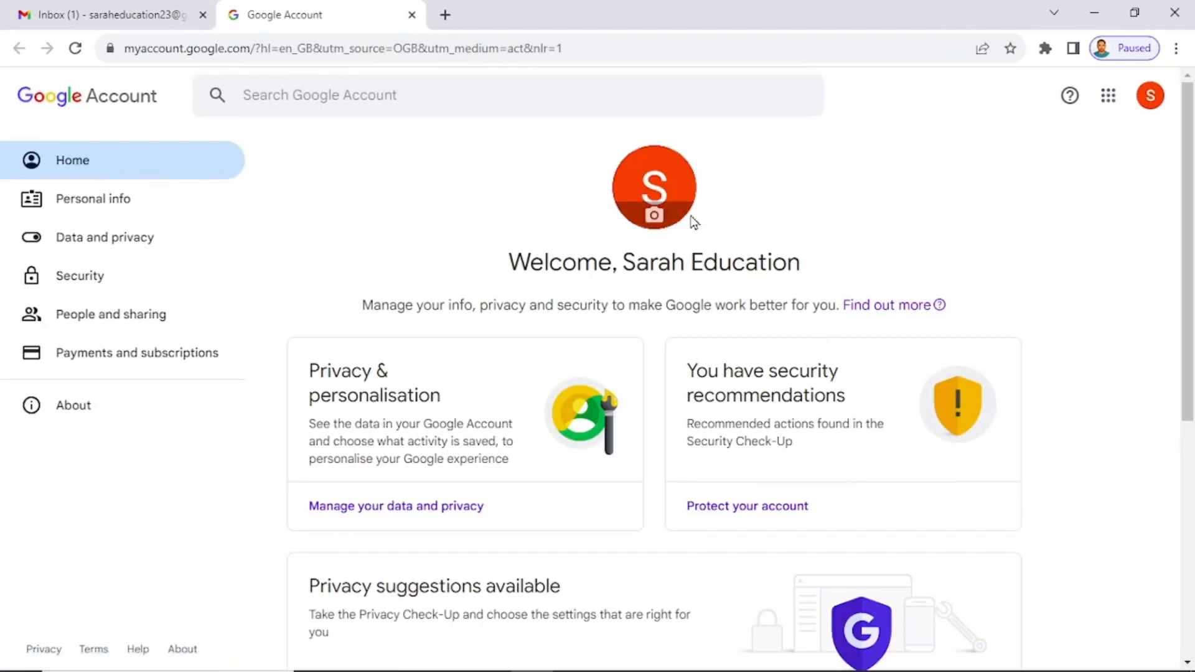
View the Personal info page showing birthday 1 January 1990 and gender Rather not say.
{"action": "left_click", "coordinate": [64, 210]}
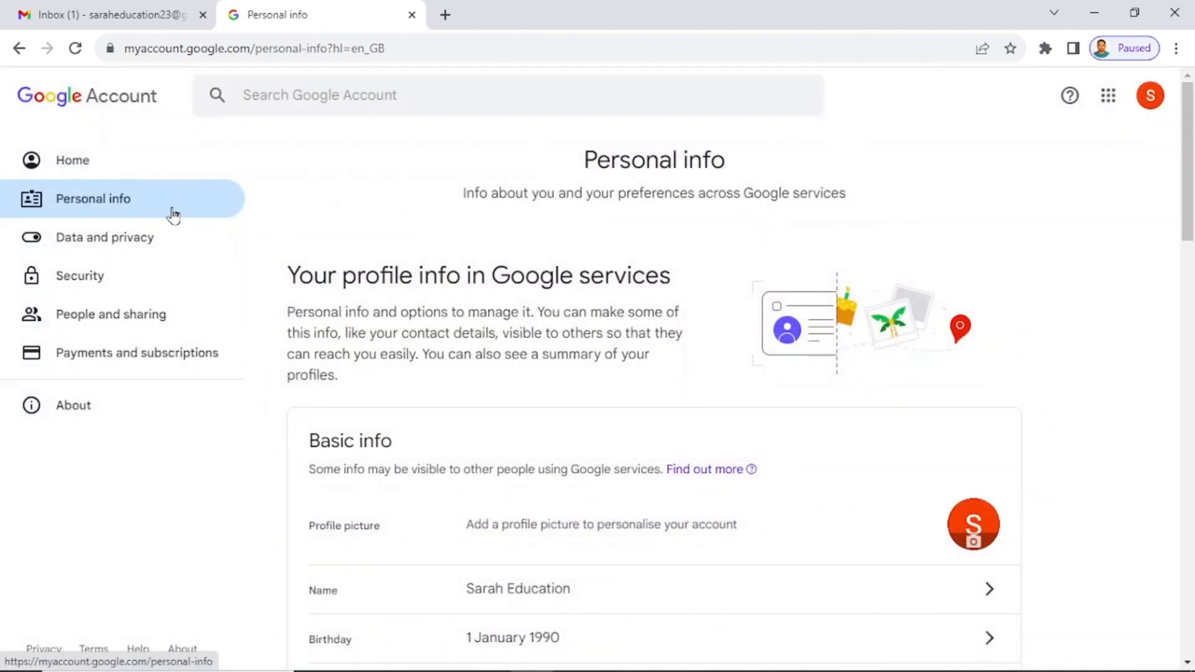
{"action": "scroll", "coordinate": [840, 510], "scroll_direction": "down", "scroll_amount": 4}
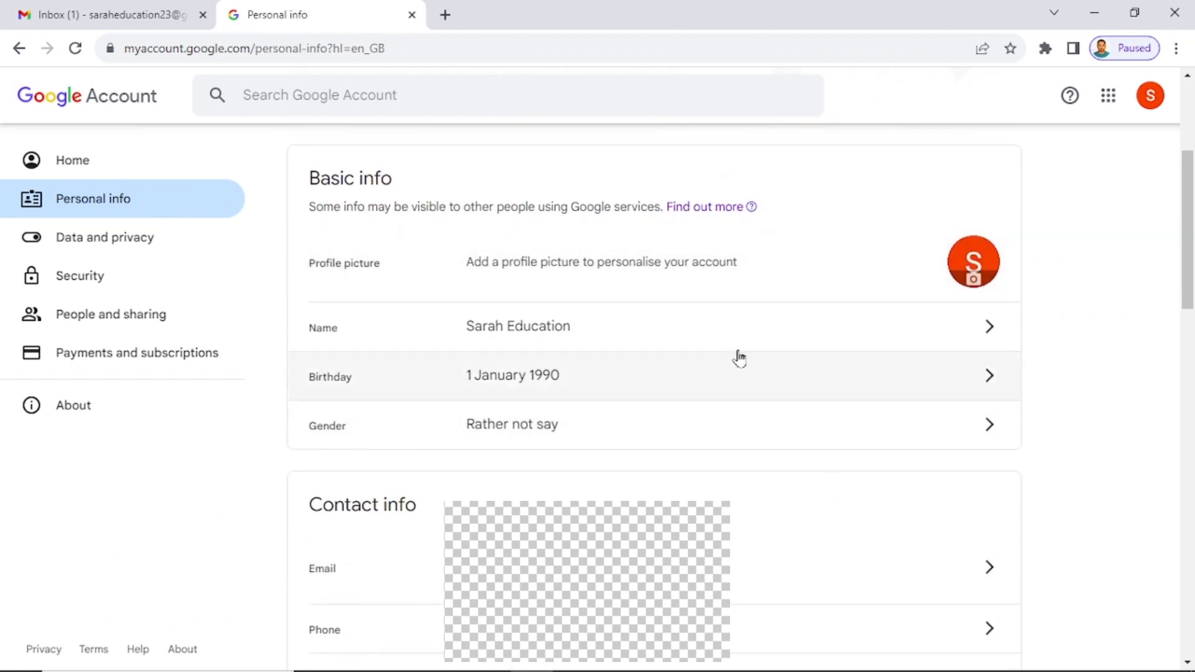
{"action": "scroll", "coordinate": [694, 442], "scroll_direction": "down", "scroll_amount": 3}
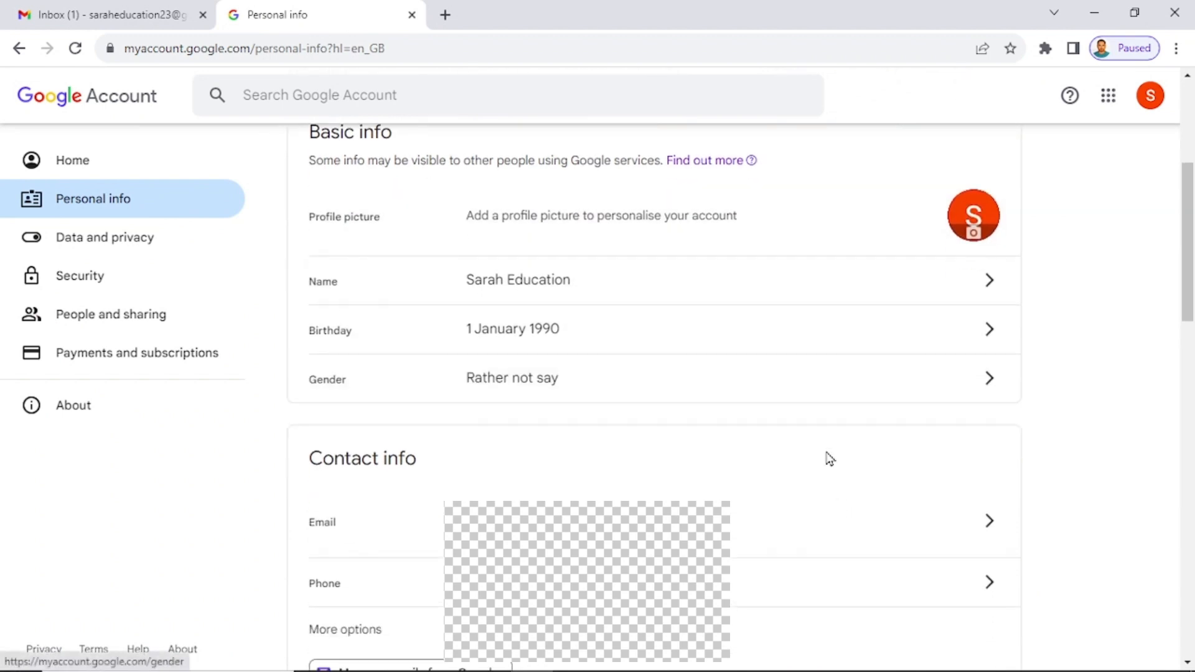
{"action": "scroll", "coordinate": [734, 536], "scroll_direction": "down", "scroll_amount": 2}
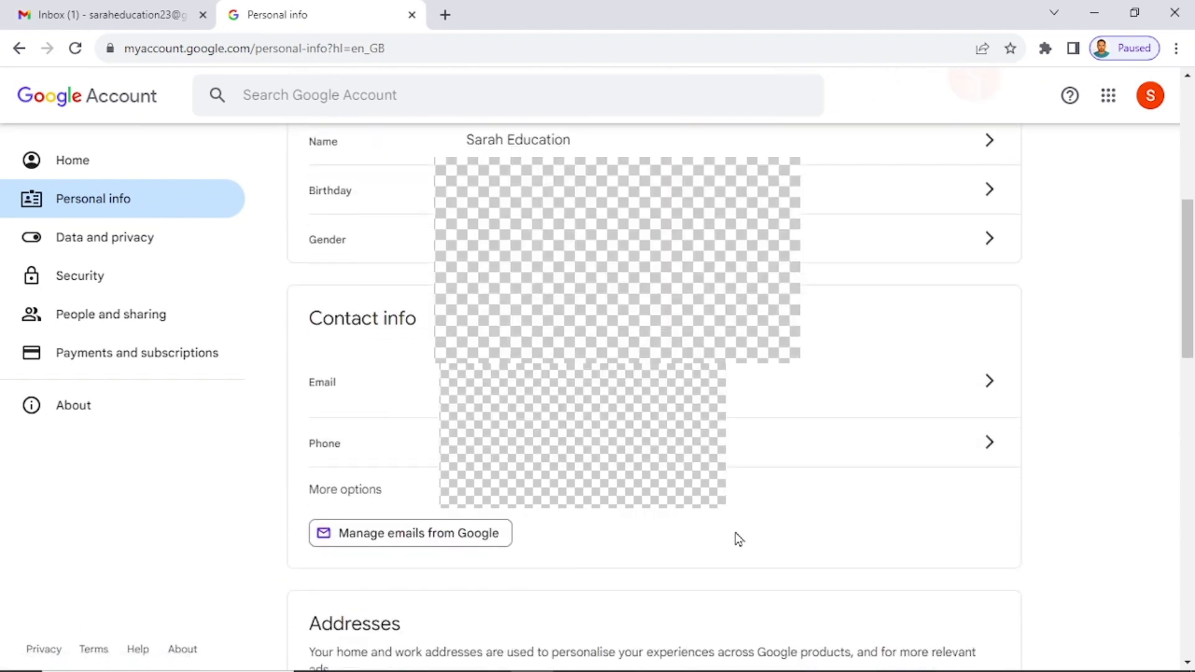
{"action": "scroll", "coordinate": [737, 562], "scroll_direction": "down", "scroll_amount": 1}
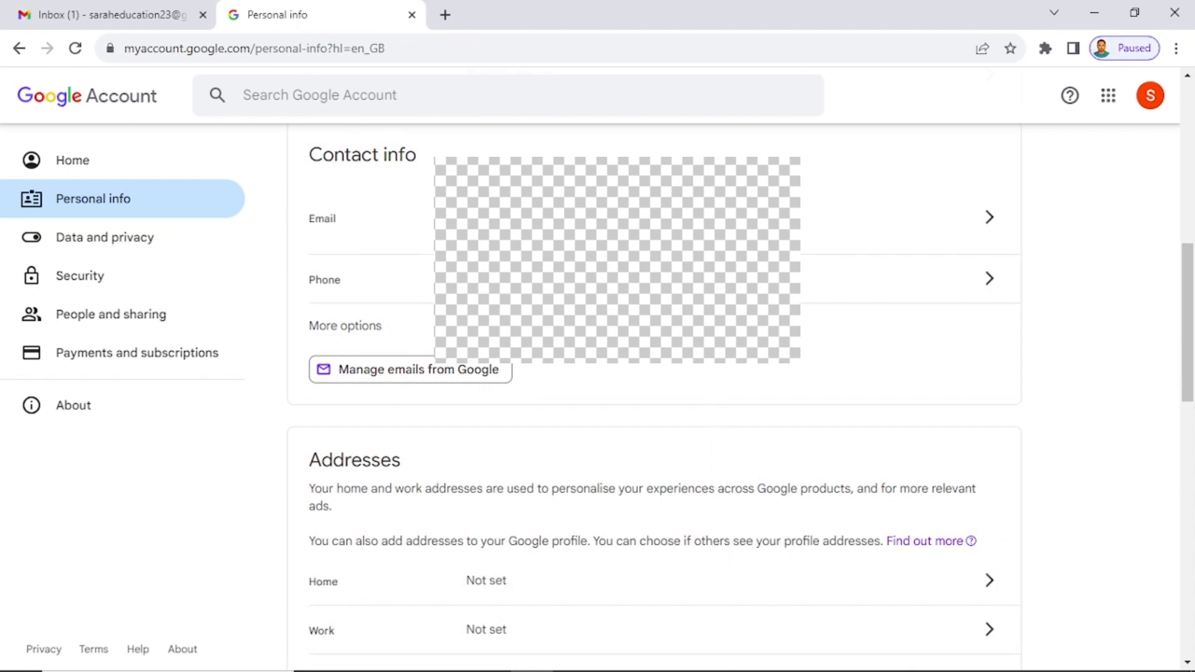
{"action": "scroll", "coordinate": [714, 285], "scroll_direction": "up", "scroll_amount": 5}
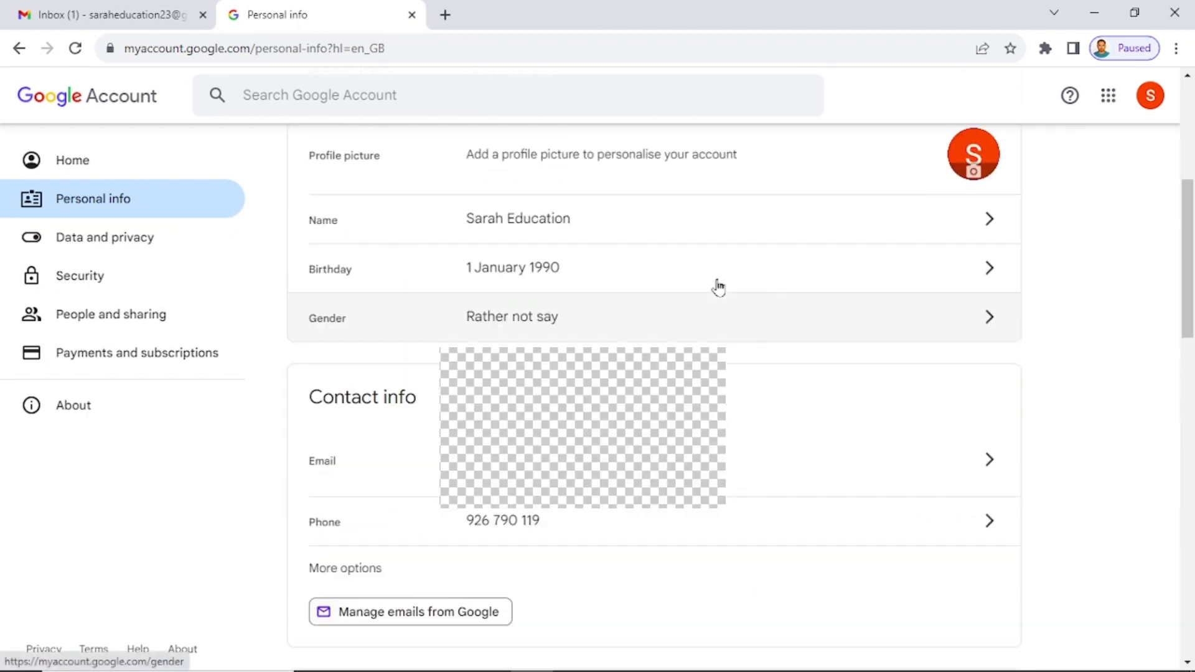
{"action": "scroll", "coordinate": [693, 293], "scroll_direction": "up", "scroll_amount": 3}
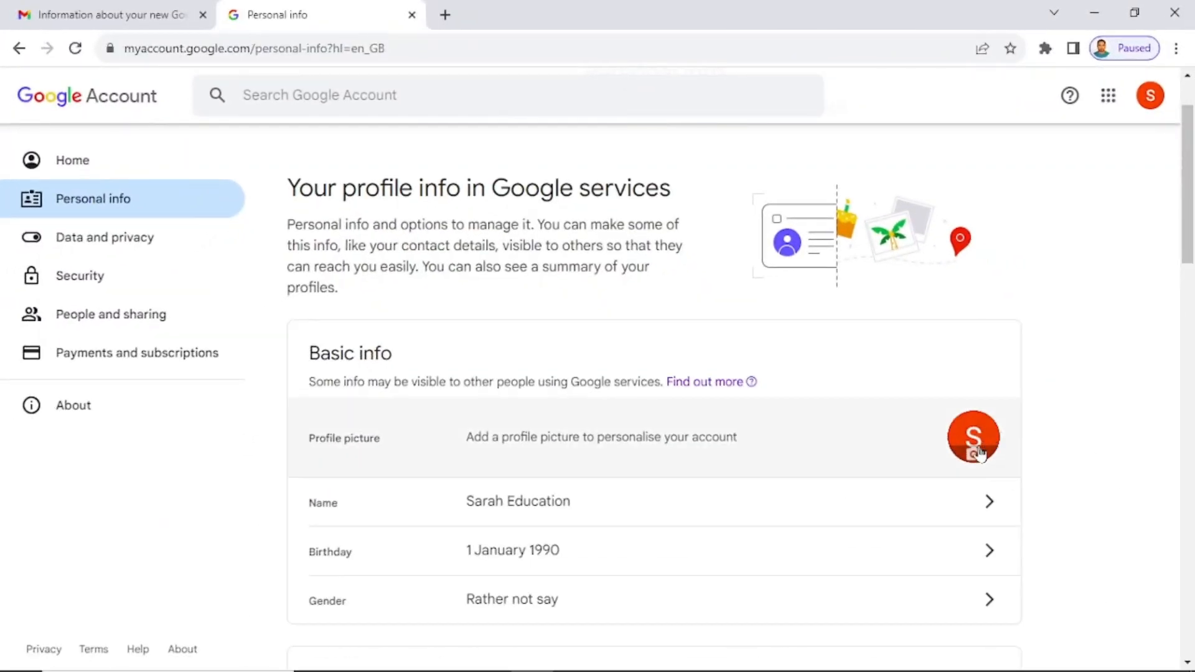
Upload the black circular logo image from the computer and save it as the account's profile picture.
{"action": "left_click", "coordinate": [977, 453]}
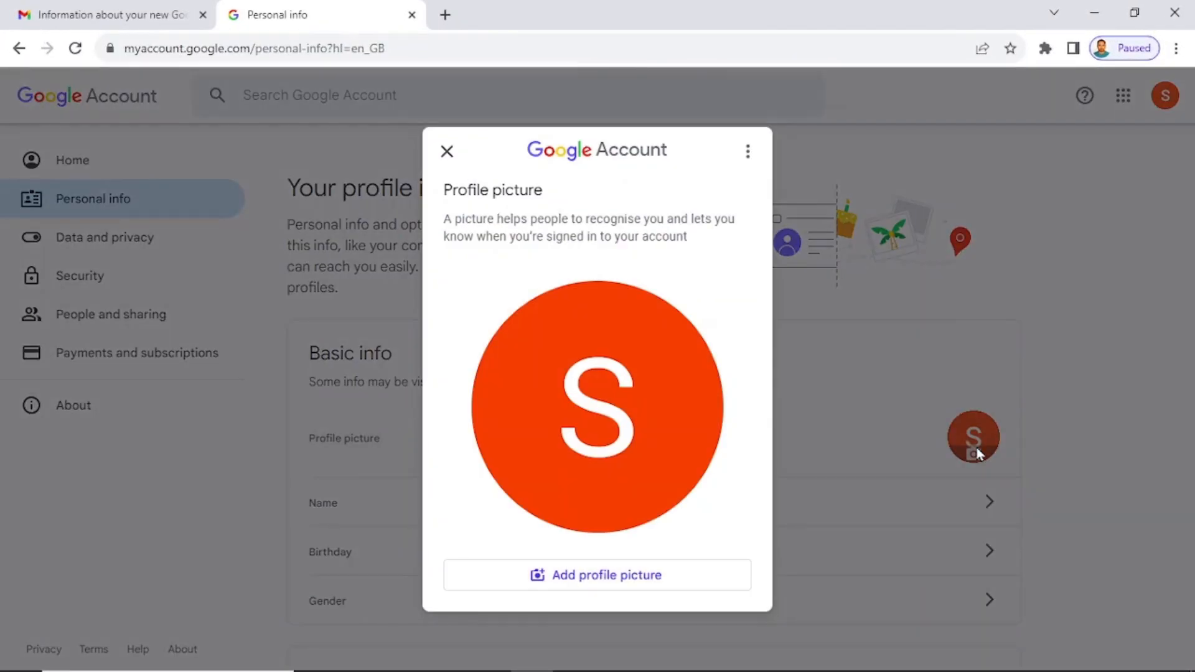
{"action": "left_click", "coordinate": [532, 585]}
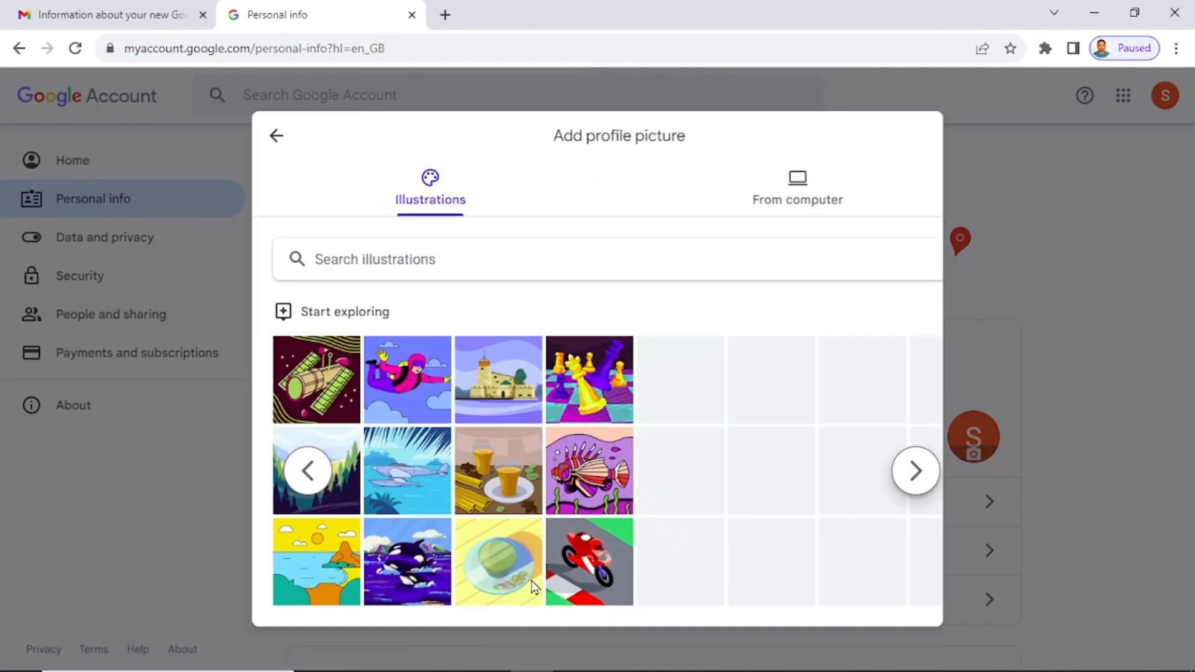
{"action": "left_click", "coordinate": [756, 200]}
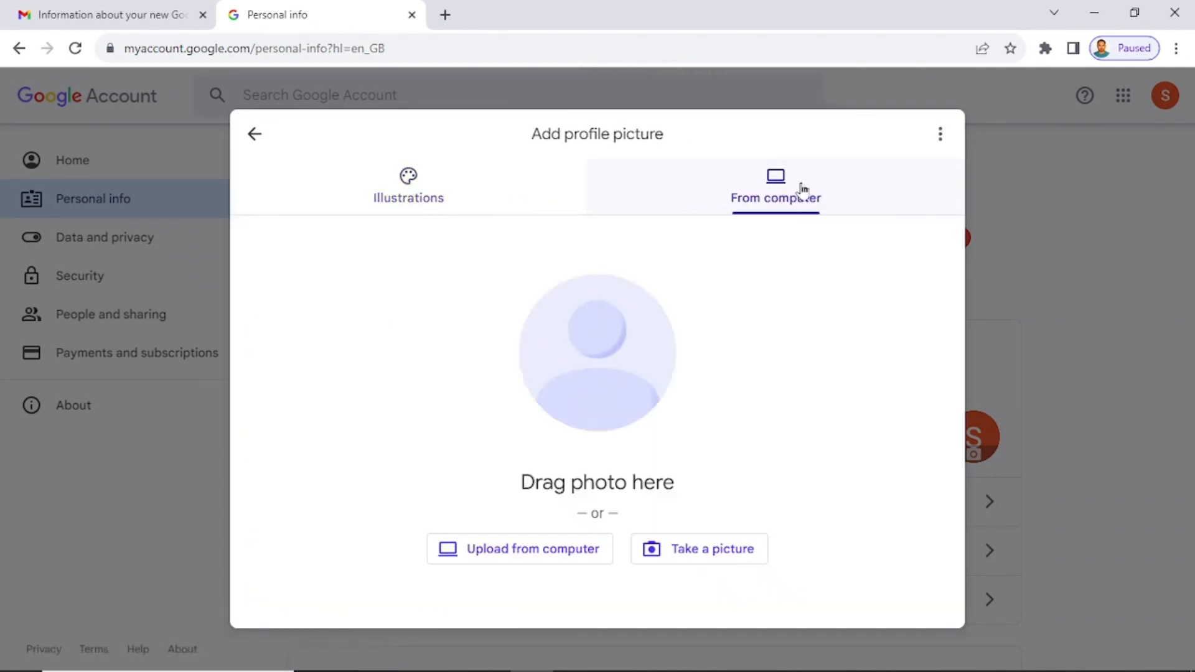
{"action": "left_click", "coordinate": [515, 559]}
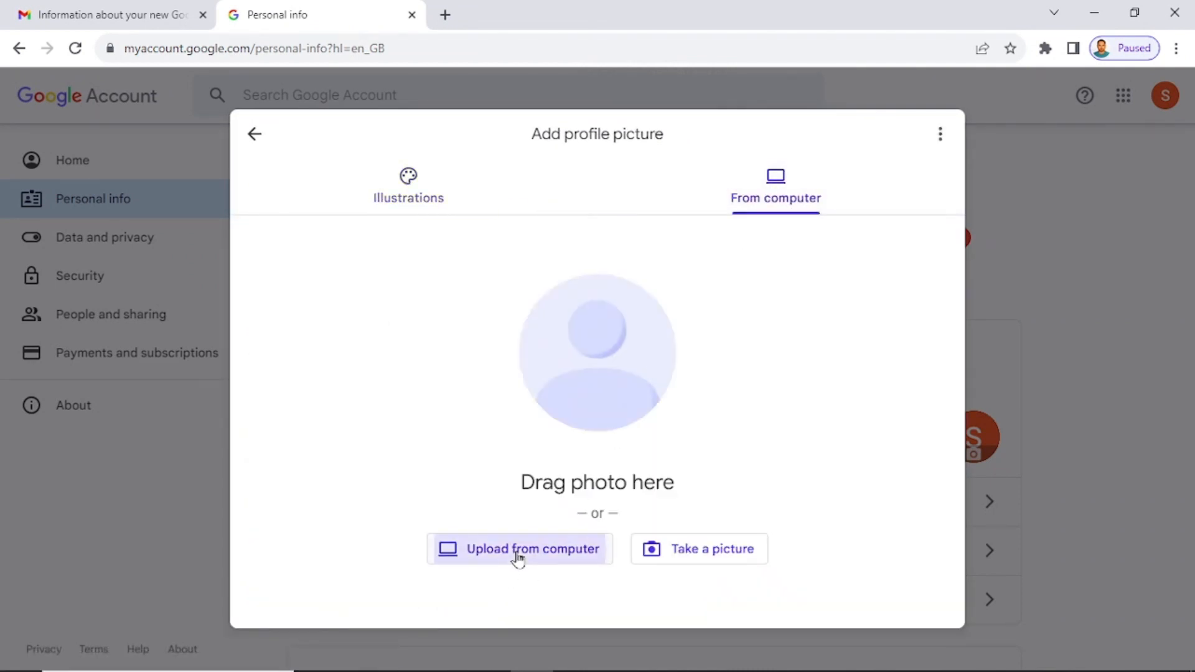
{"action": "left_click", "coordinate": [830, 251]}
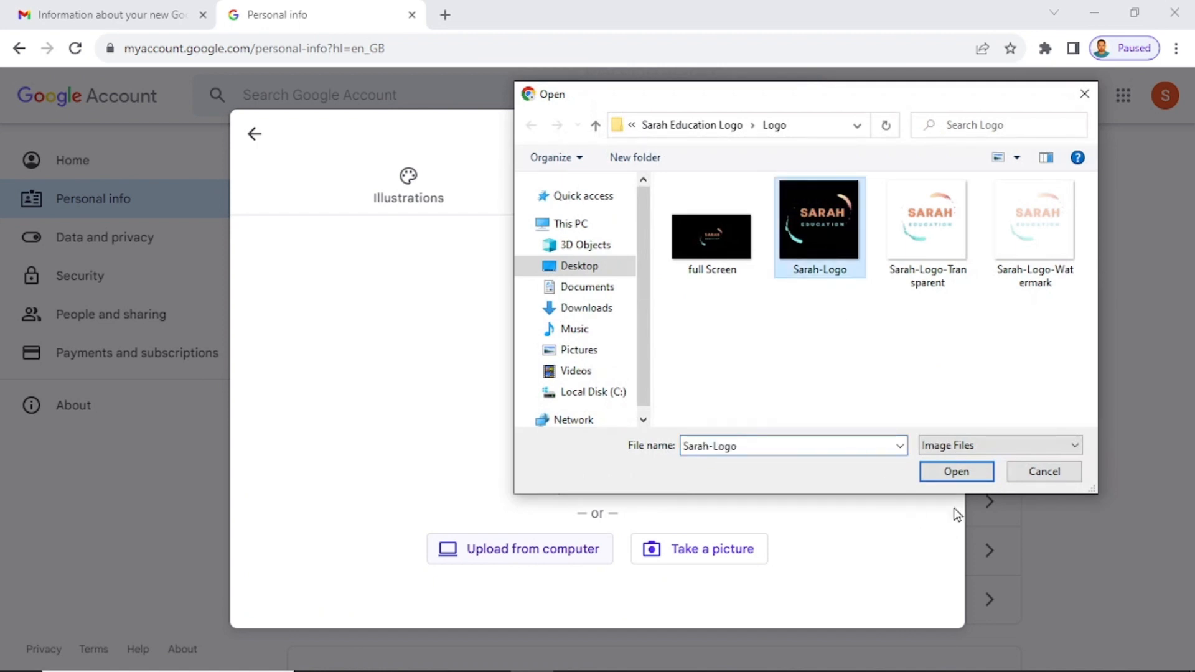
{"action": "left_click", "coordinate": [957, 471]}
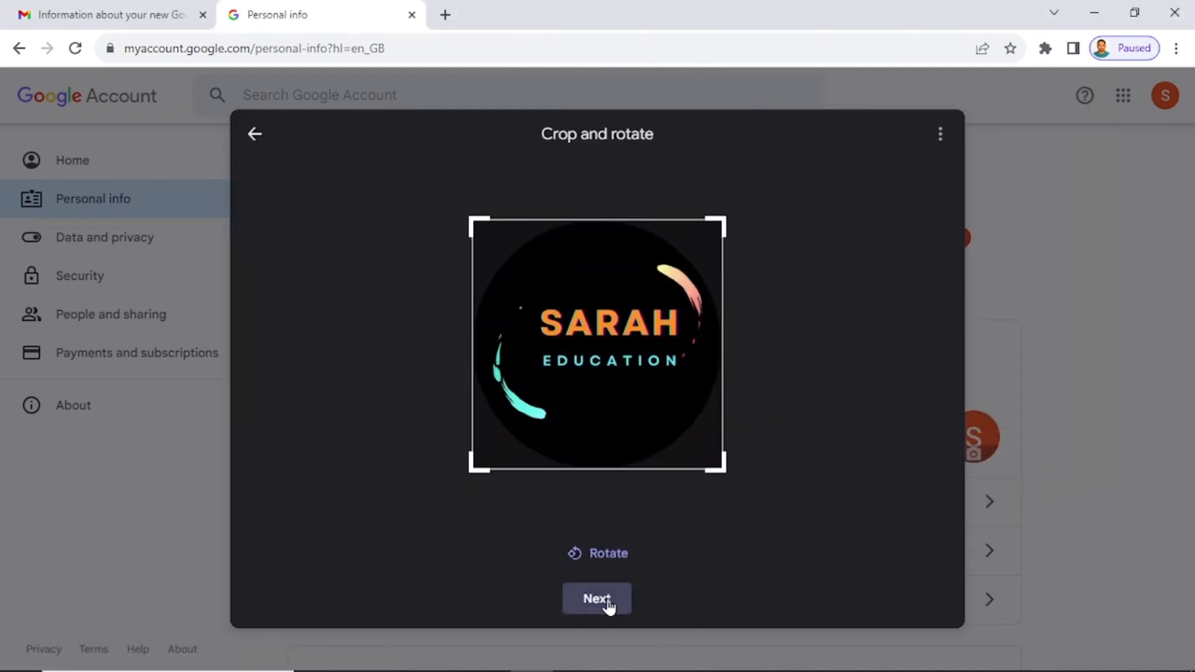
{"action": "left_click", "coordinate": [602, 599]}
{"action": "left_click", "coordinate": [671, 599]}
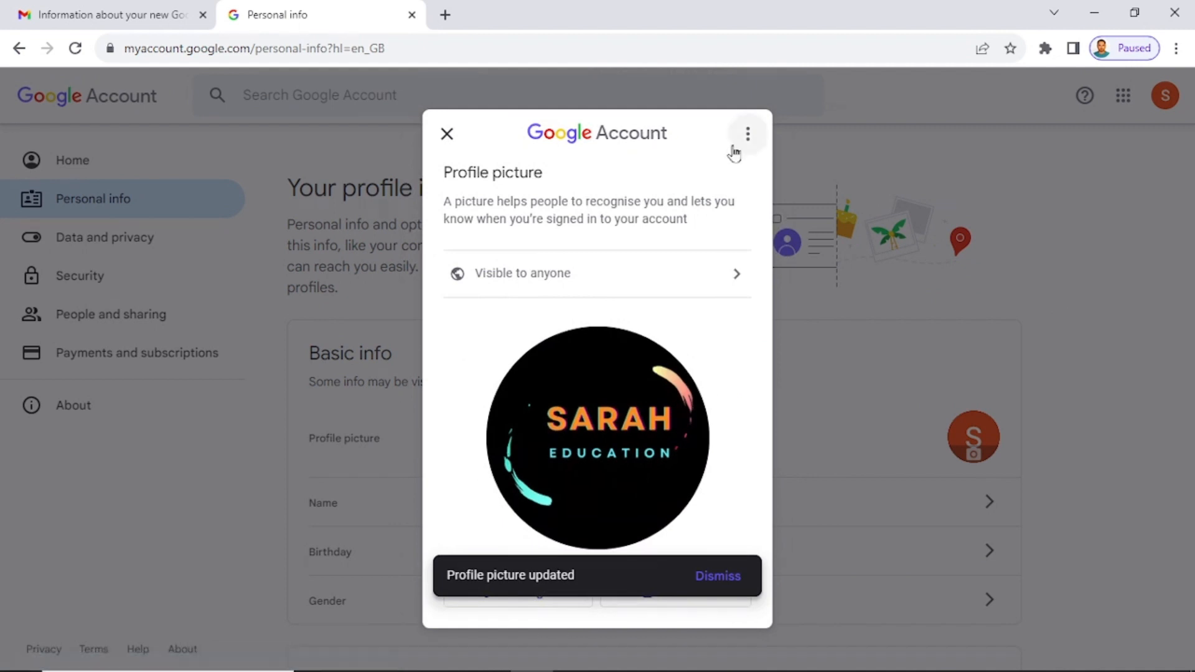
{"action": "left_click", "coordinate": [449, 135]}
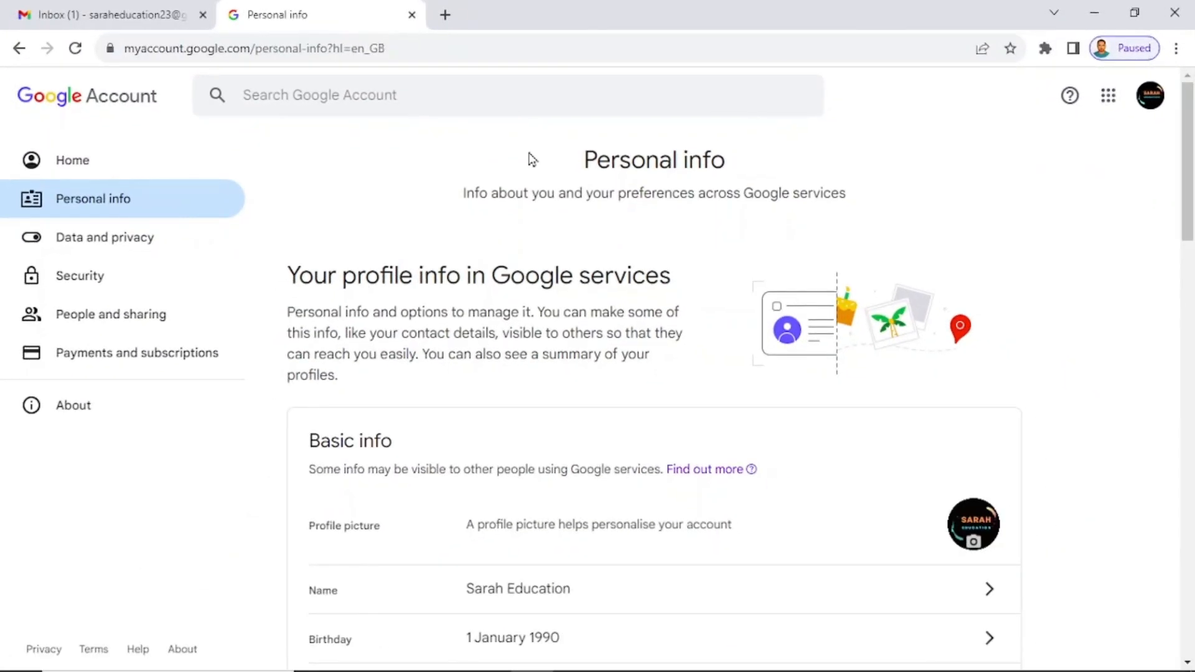
Close the Personal info tab to return to the Gmail inbox.
{"action": "left_click", "coordinate": [412, 15]}
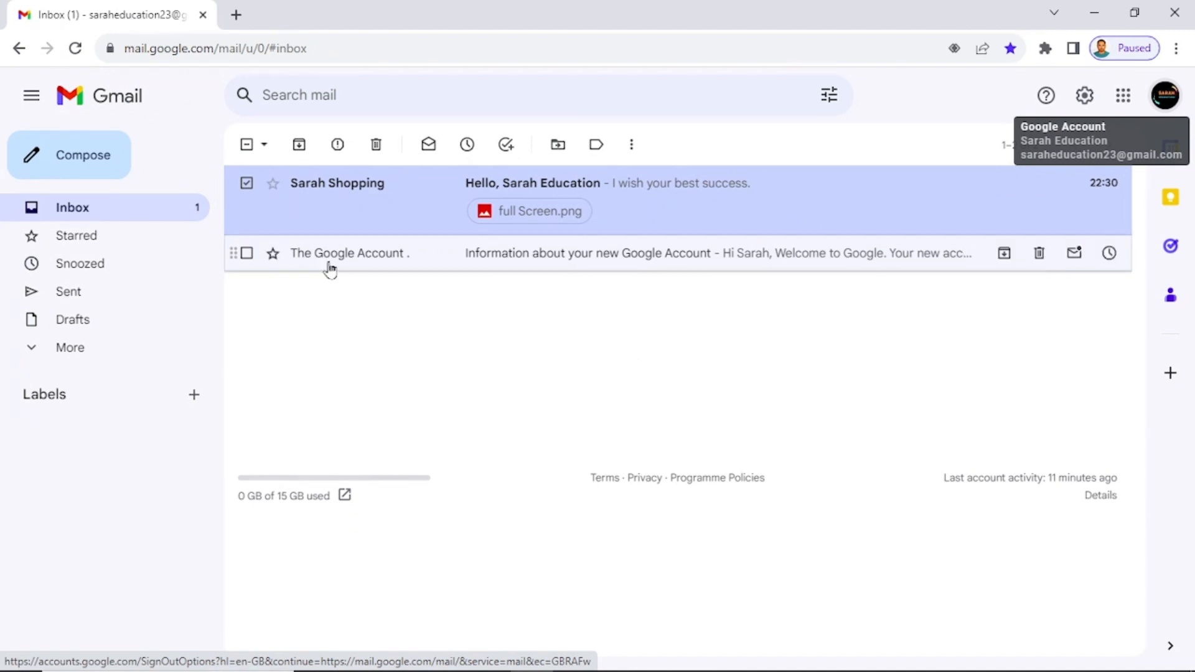
{"action": "left_click", "coordinate": [625, 258]}
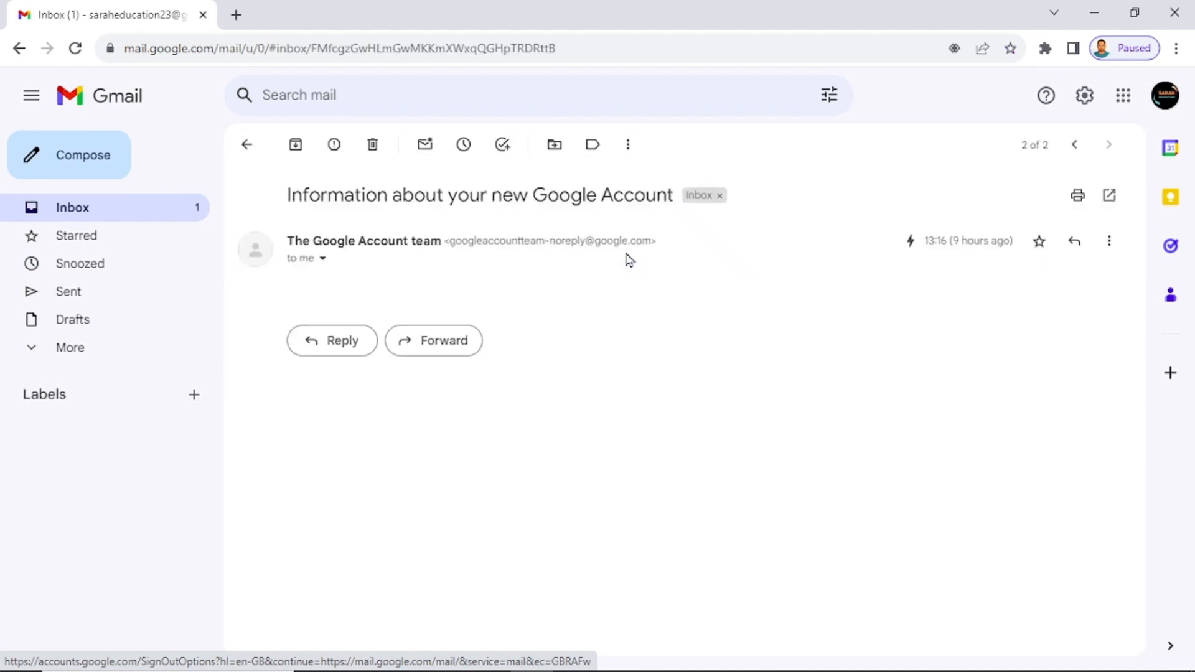
{"action": "scroll", "coordinate": [659, 387], "scroll_direction": "down", "scroll_amount": 5}
{"action": "scroll", "coordinate": [658, 387], "scroll_direction": "down", "scroll_amount": 1}
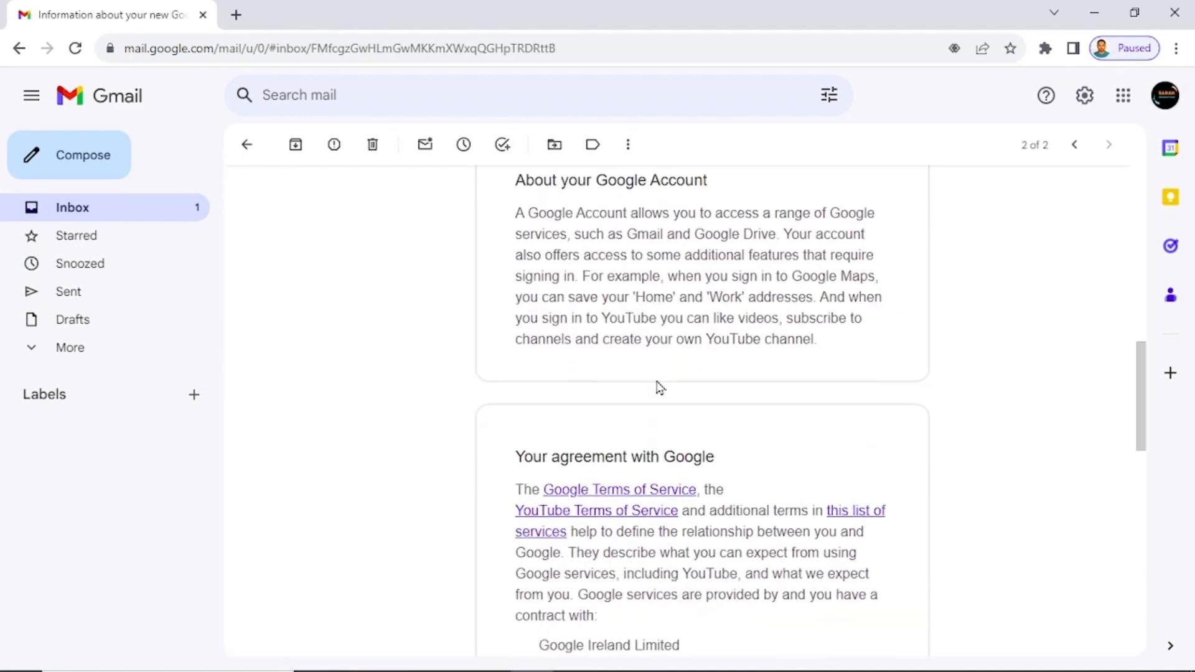
{"action": "scroll", "coordinate": [656, 386], "scroll_direction": "down", "scroll_amount": 5}
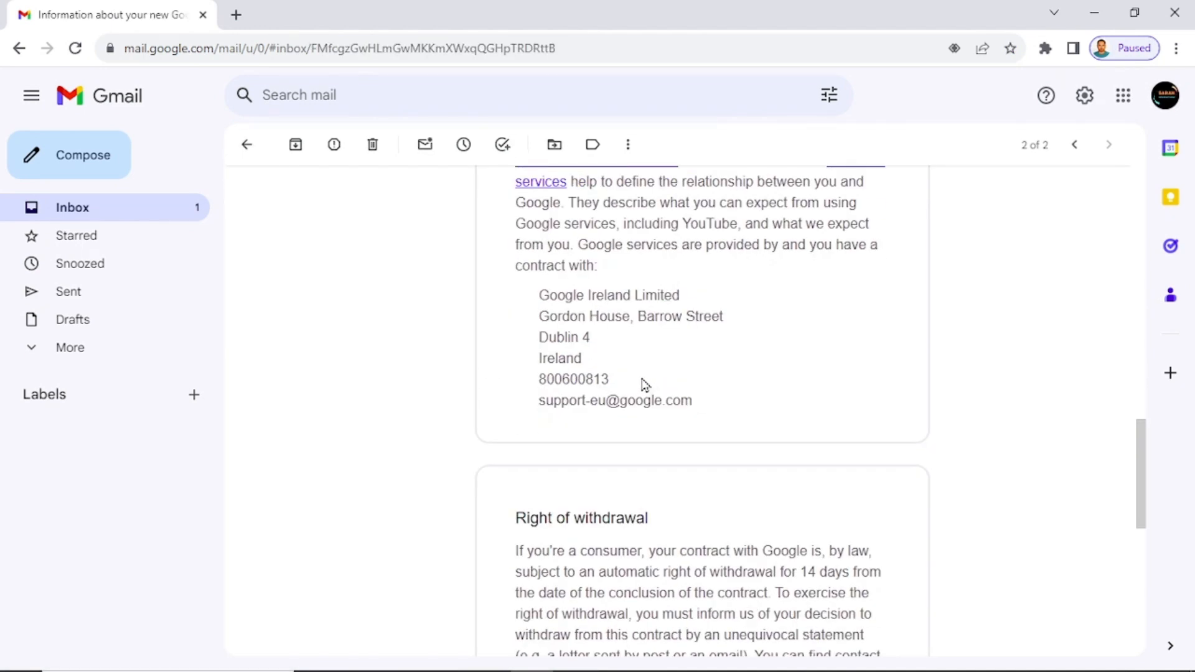
{"action": "scroll", "coordinate": [647, 311], "scroll_direction": "up", "scroll_amount": 10}
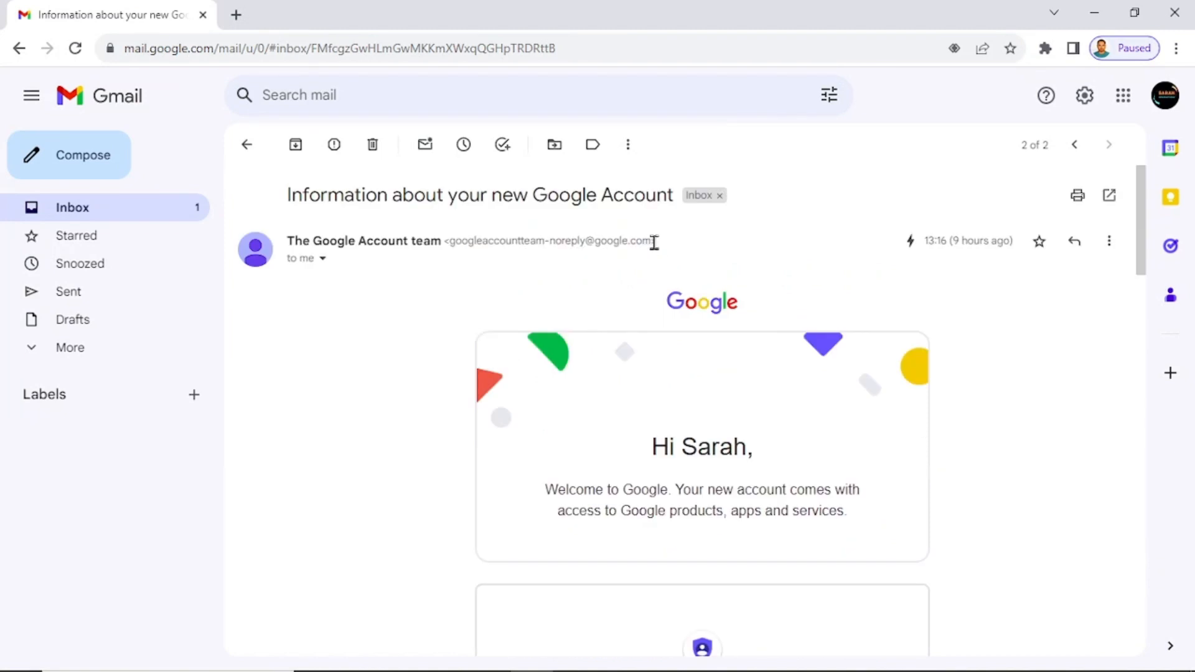
{"action": "left_click_drag", "start_coordinate": [654, 243], "coordinate": [448, 244]}
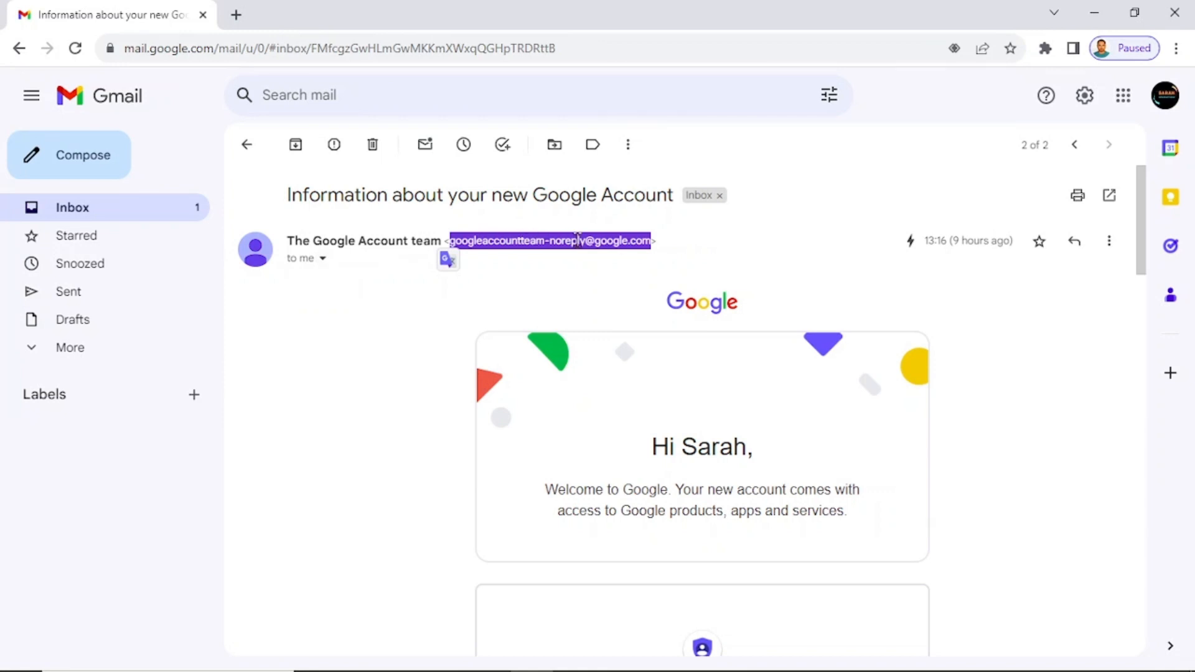
{"action": "left_click", "coordinate": [322, 260]}
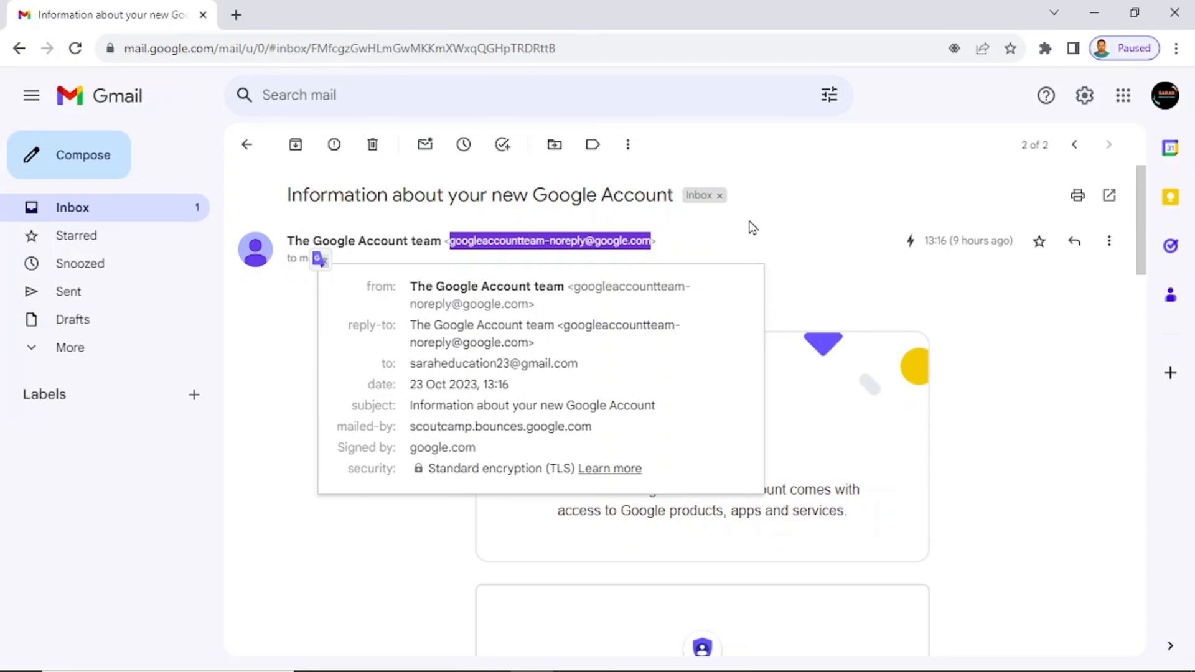
{"action": "left_click", "coordinate": [71, 212]}
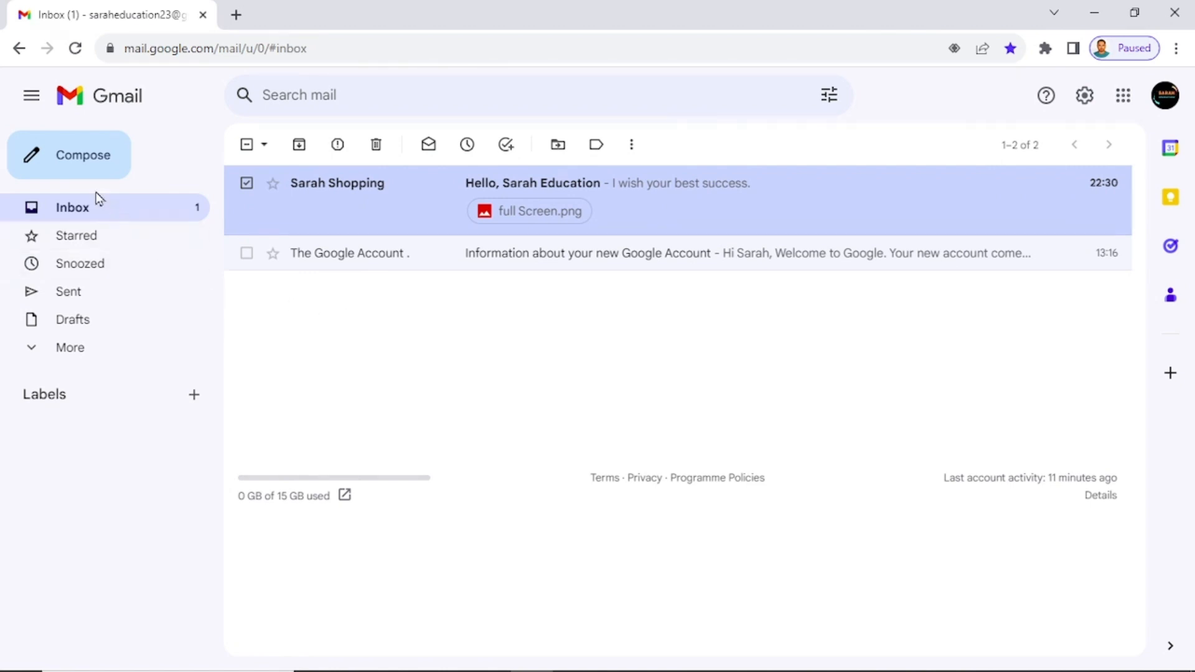
Start a new message addressed to the Yahoo recipient, dismissing the scheduling tip.
{"action": "left_click", "coordinate": [76, 167]}
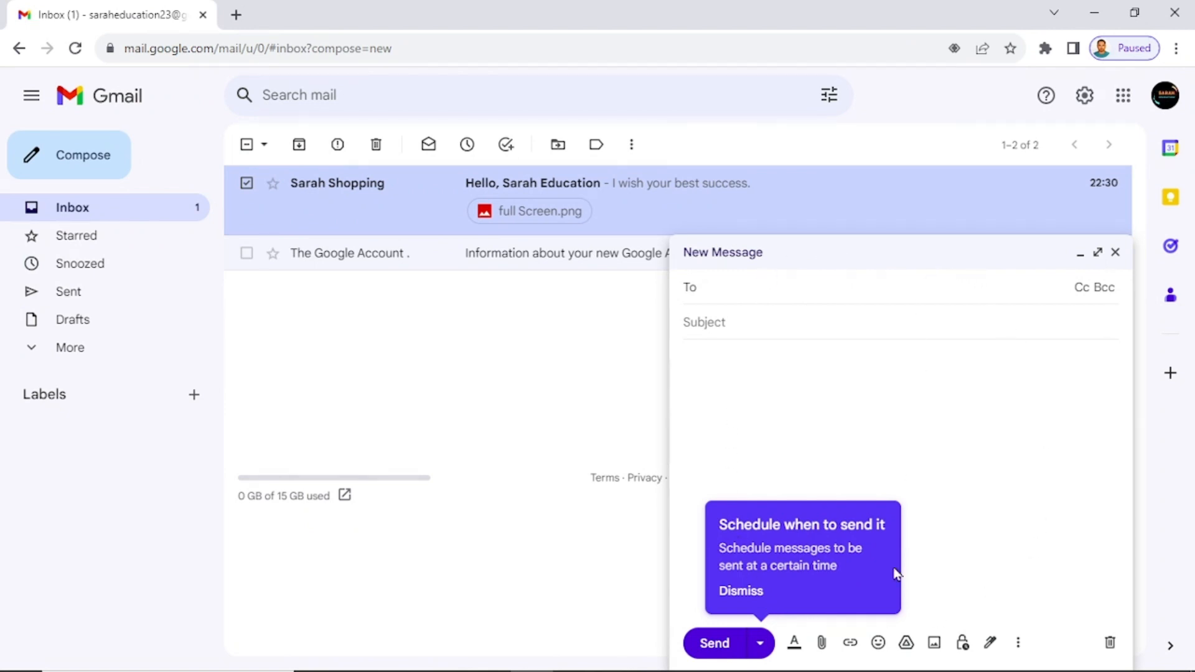
{"action": "left_click", "coordinate": [771, 589]}
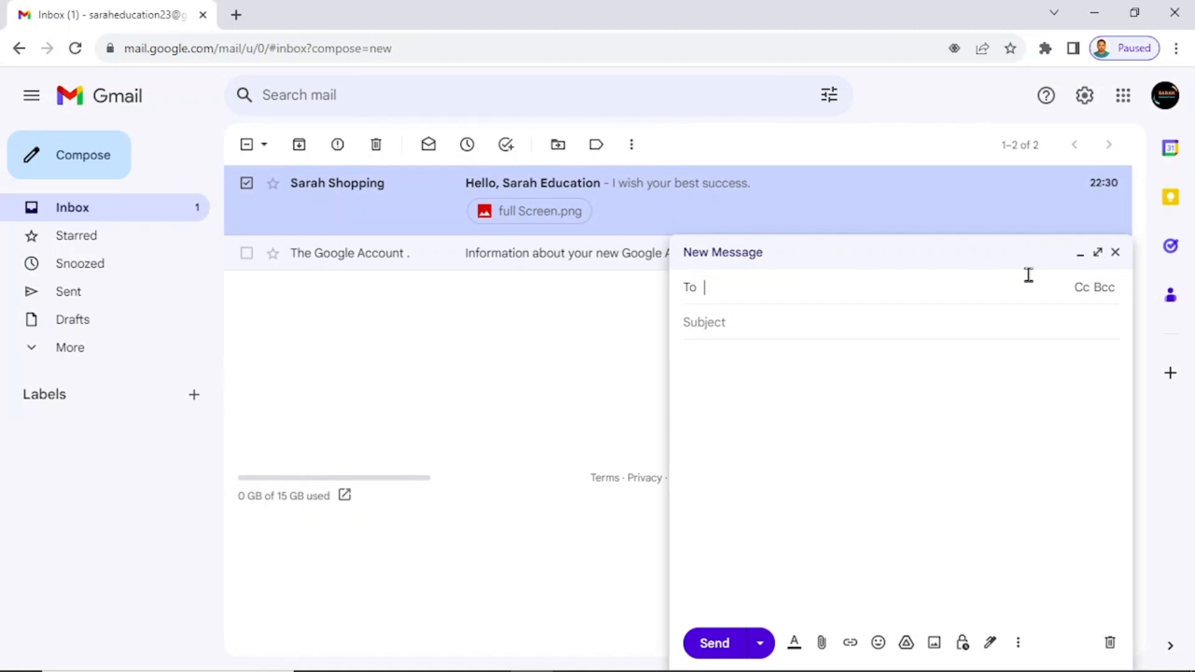
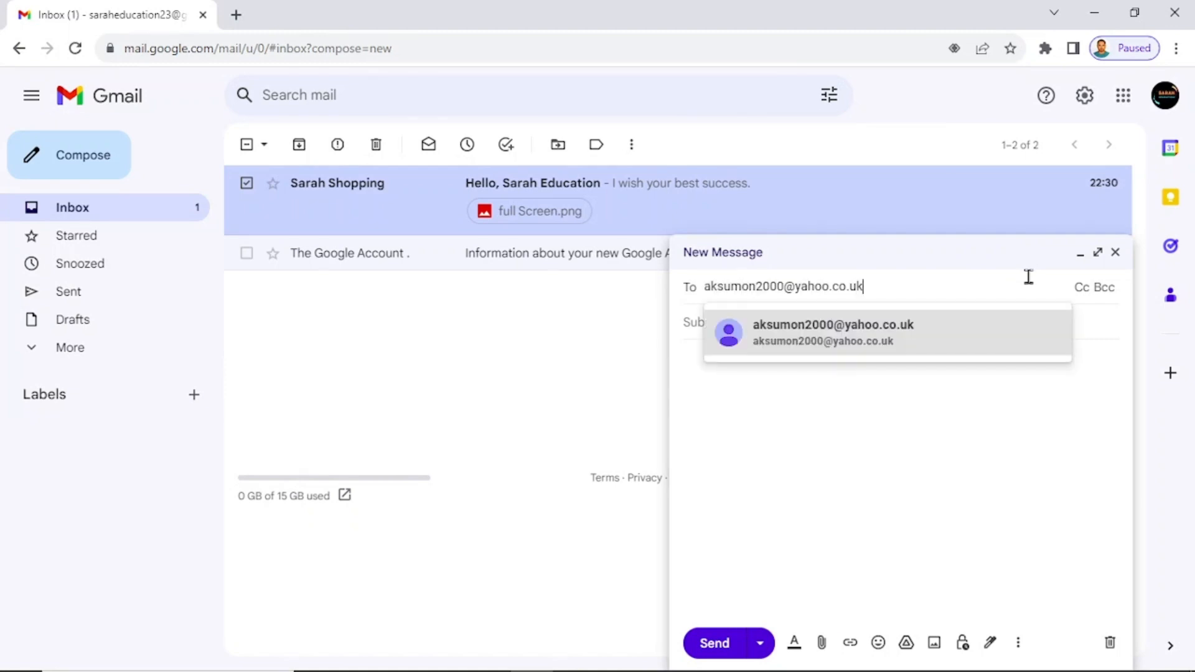
{"action": "left_click", "coordinate": [962, 335]}
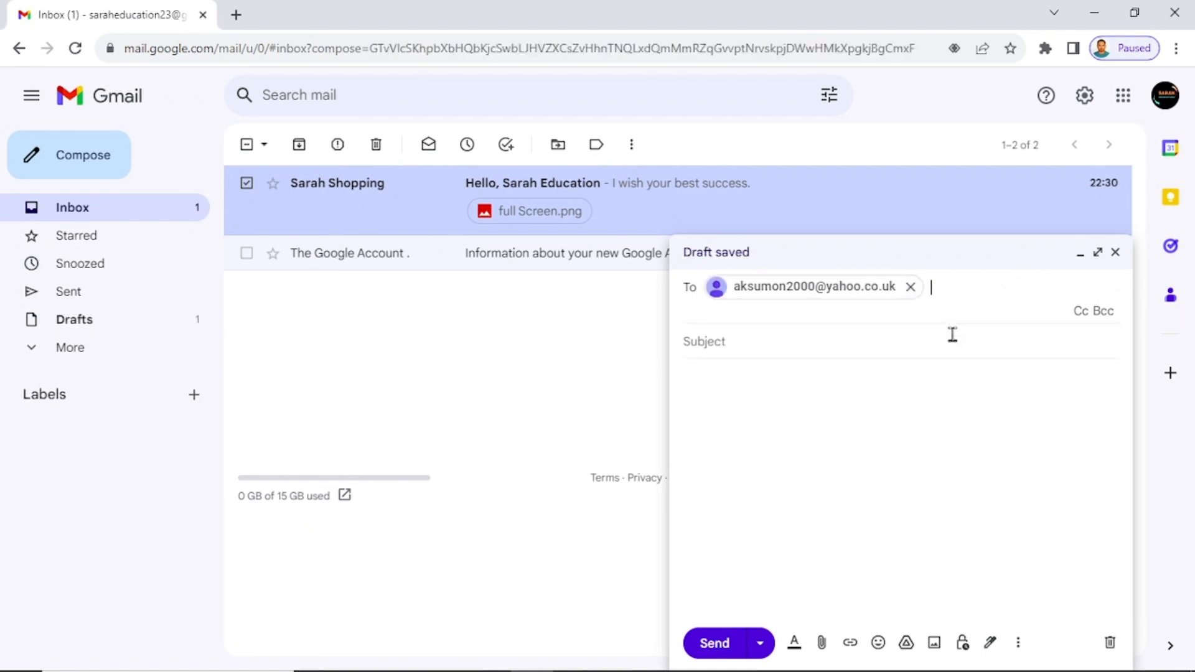
{"action": "left_click", "coordinate": [781, 330]}
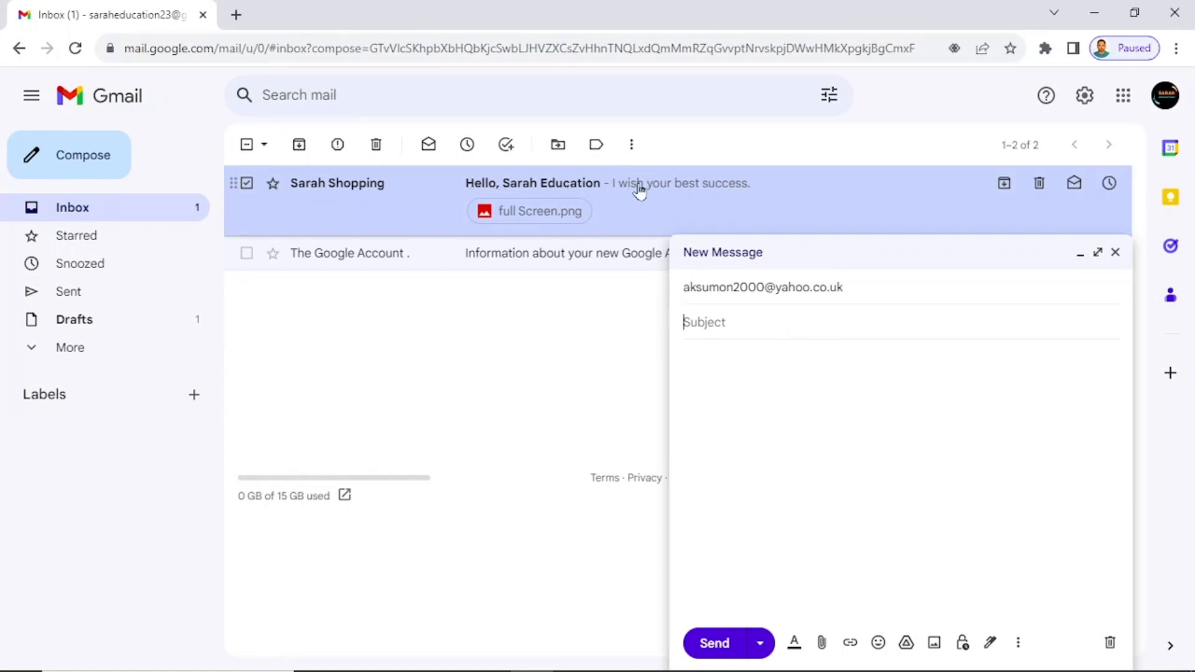
Enter the subject 'hello' and a body that includes the line 'this is for test'.
{"action": "left_click", "coordinate": [906, 330]}
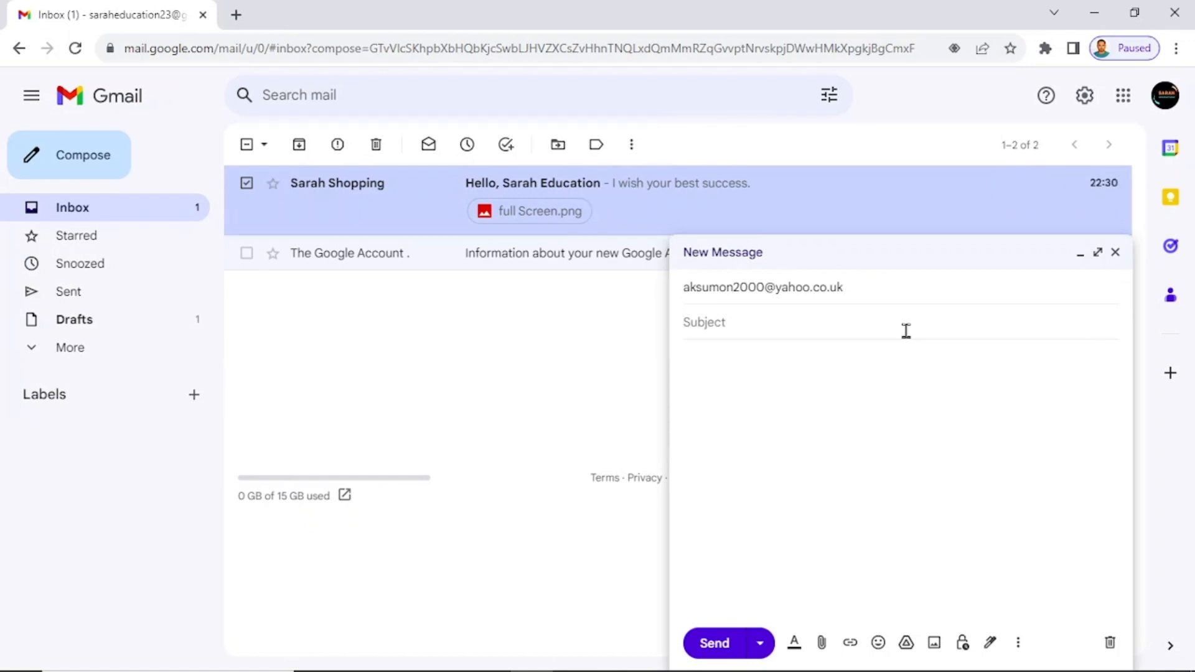
{"action": "type", "text": "hello"}
{"action": "key", "text": "Tab"}
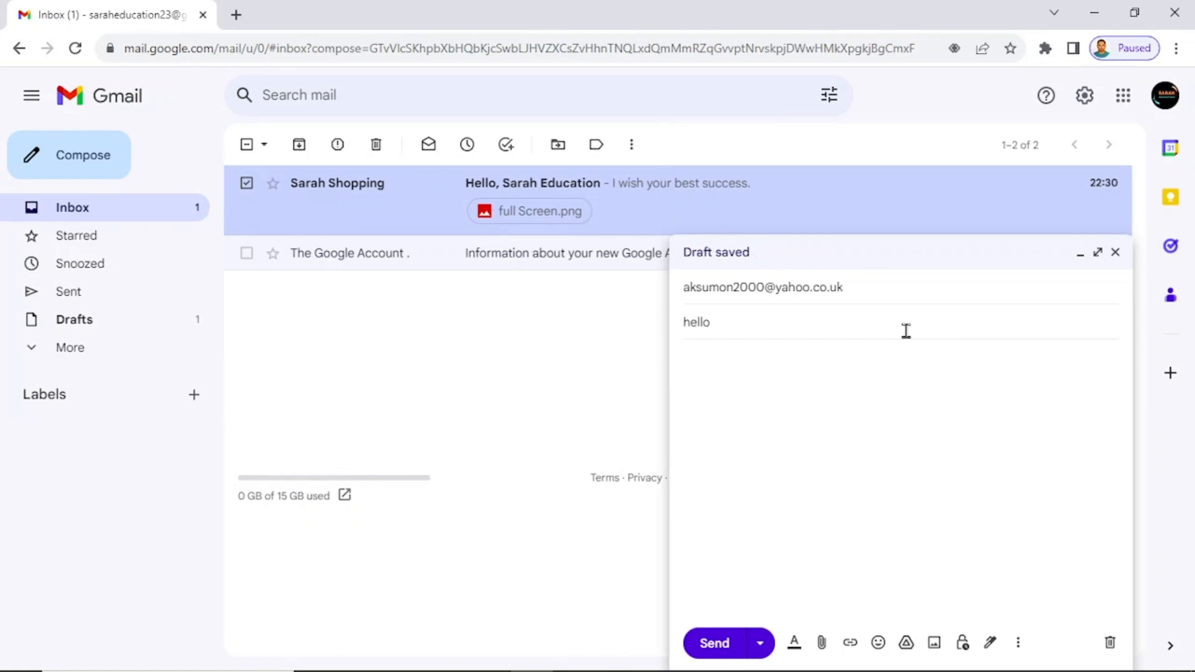
{"action": "type", "text": "dkfjdkjfkdjkfdjfk"}
{"action": "key", "text": "Return"}
{"action": "key", "text": "Return"}
{"action": "type", "text": "this is for test"}
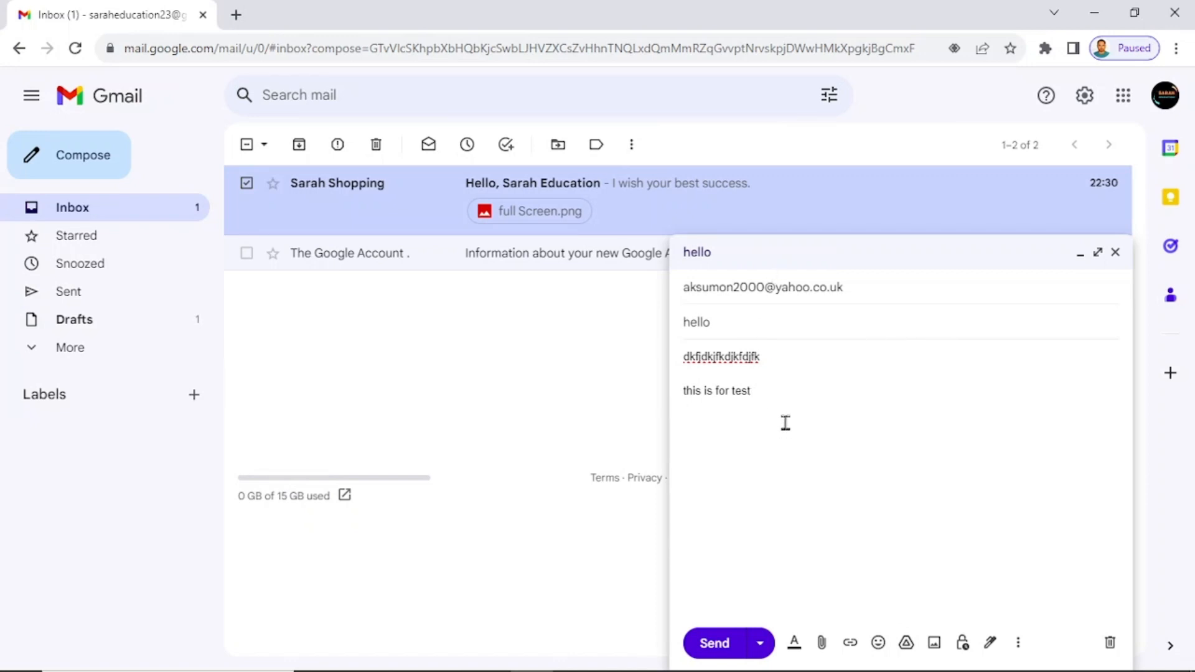
{"action": "left_click_drag", "start_coordinate": [778, 412], "coordinate": [778, 467]}
{"action": "left_click", "coordinate": [771, 465]}
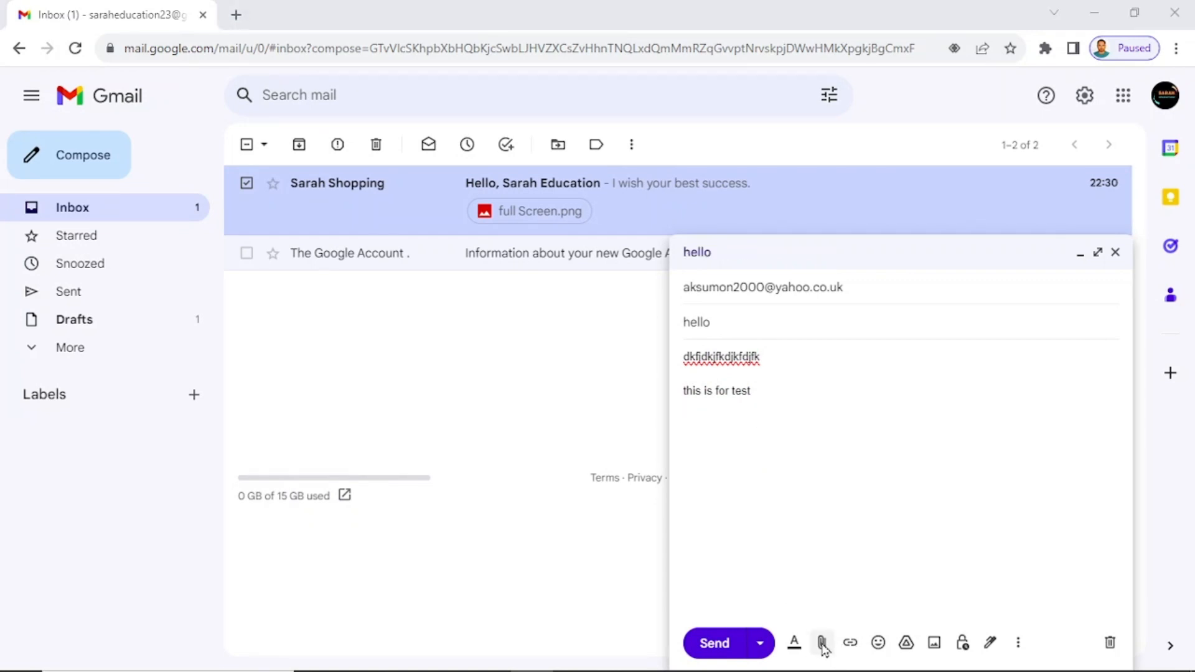
{"action": "left_click", "coordinate": [823, 644]}
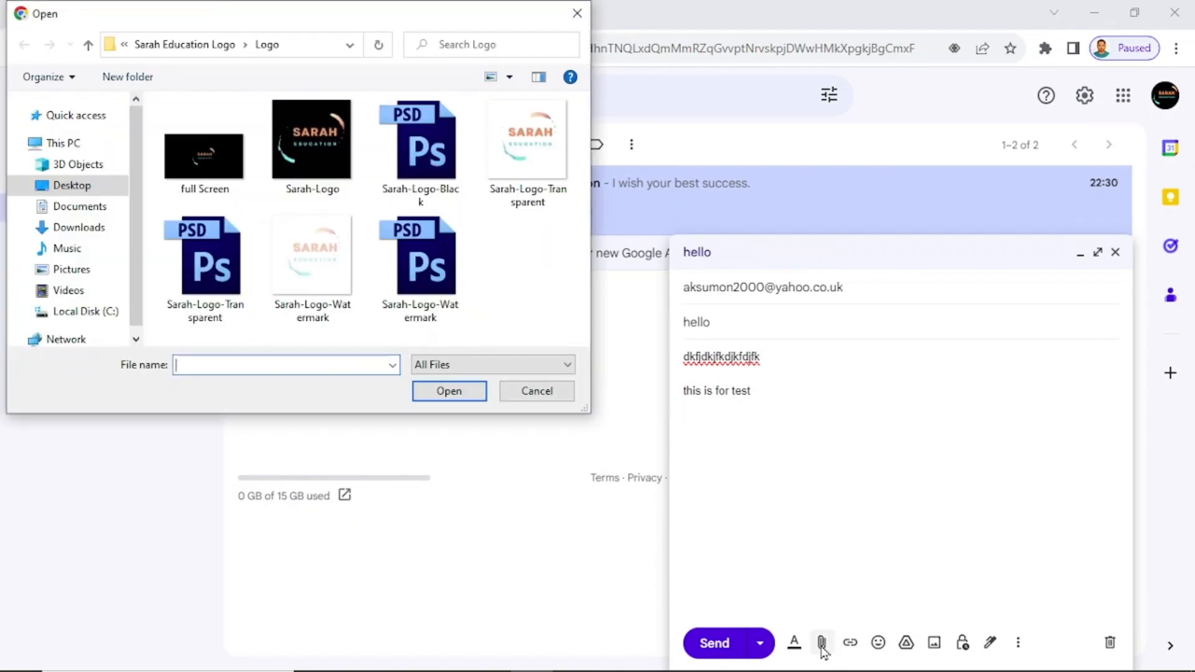
Attach full Screen.png and format 'this is for test' as bold, Huge size text.
{"action": "left_click", "coordinate": [212, 164]}
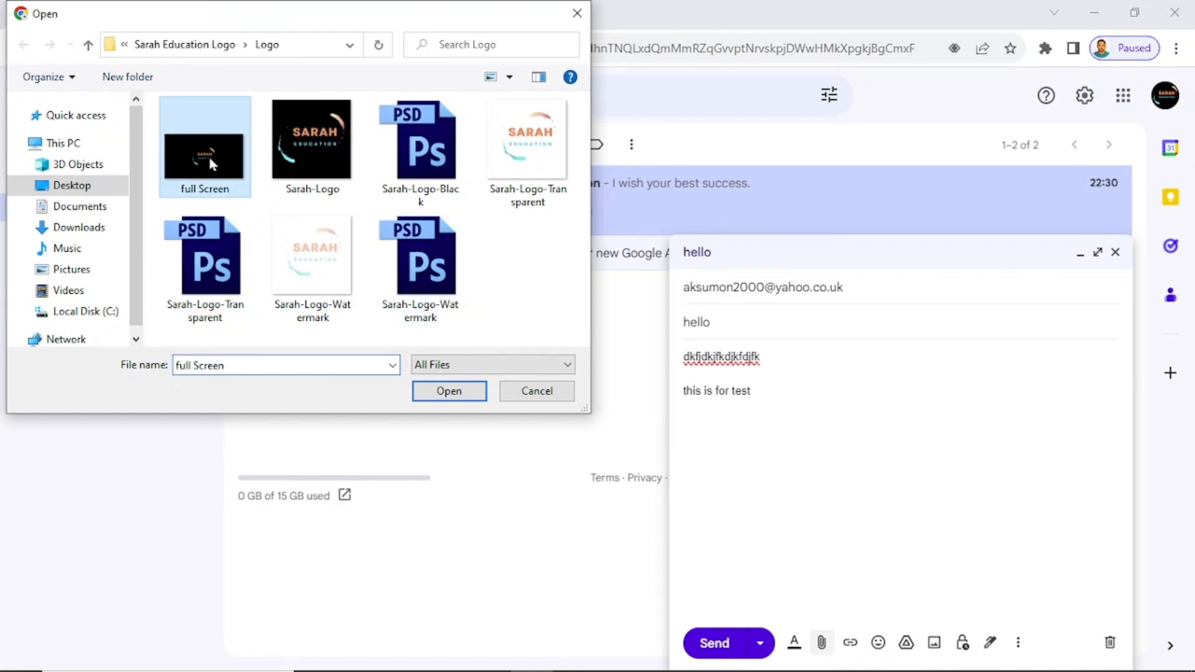
{"action": "left_click", "coordinate": [449, 392]}
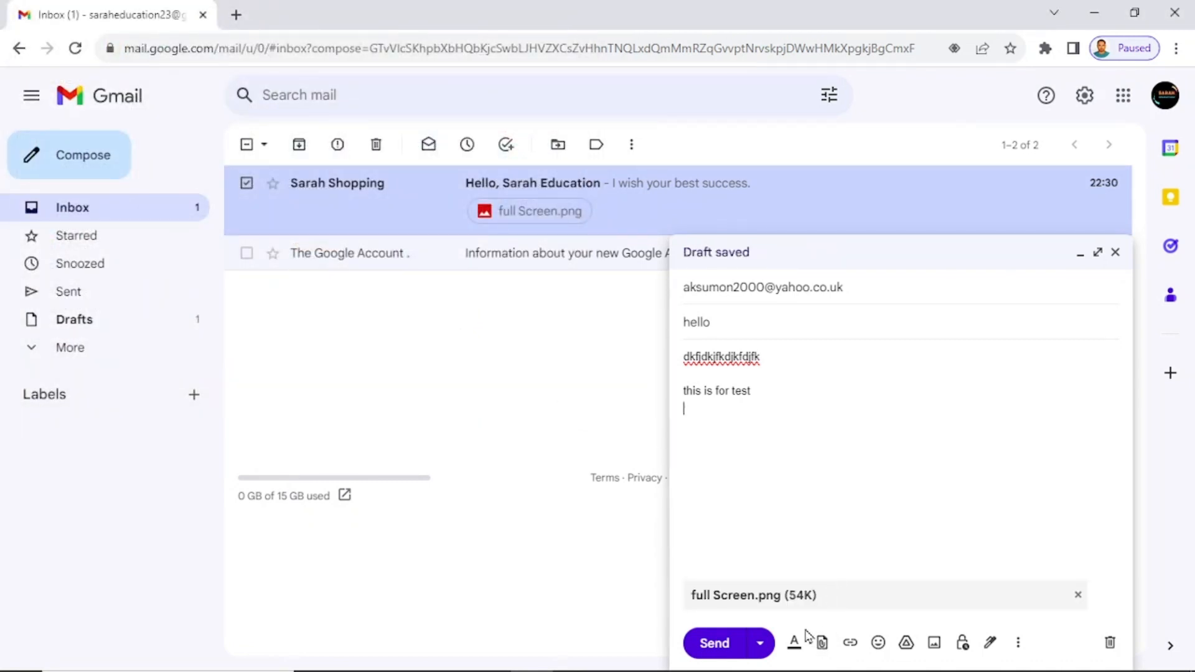
{"action": "left_click", "coordinate": [795, 643]}
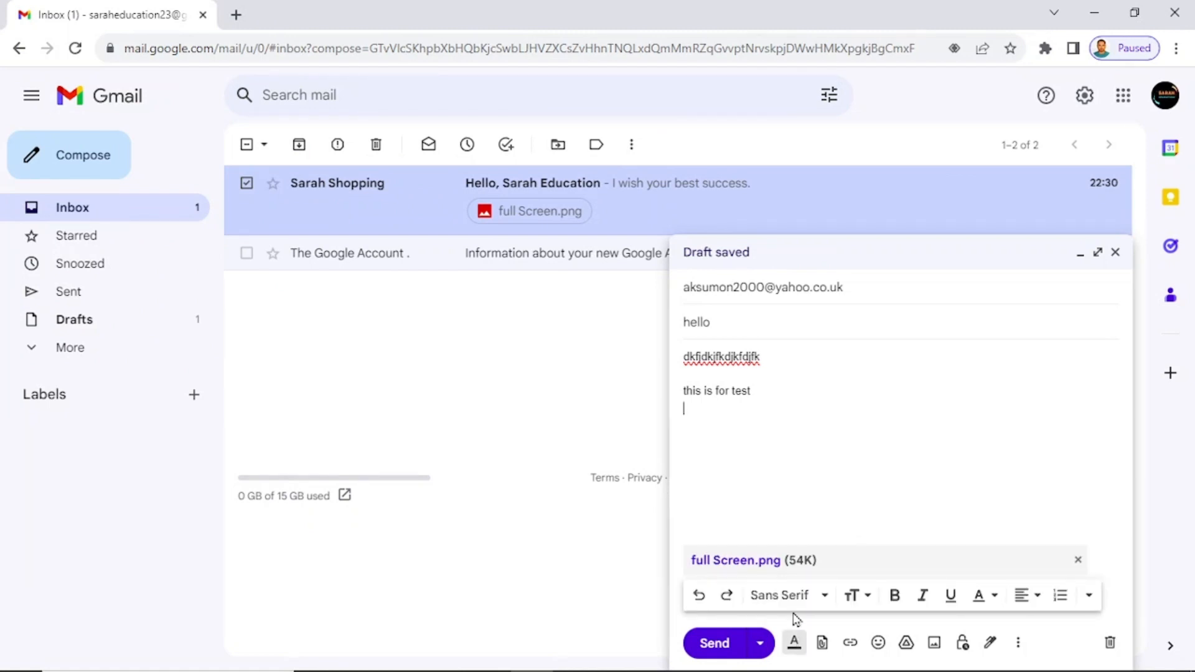
{"action": "left_click_drag", "start_coordinate": [752, 392], "coordinate": [678, 357]}
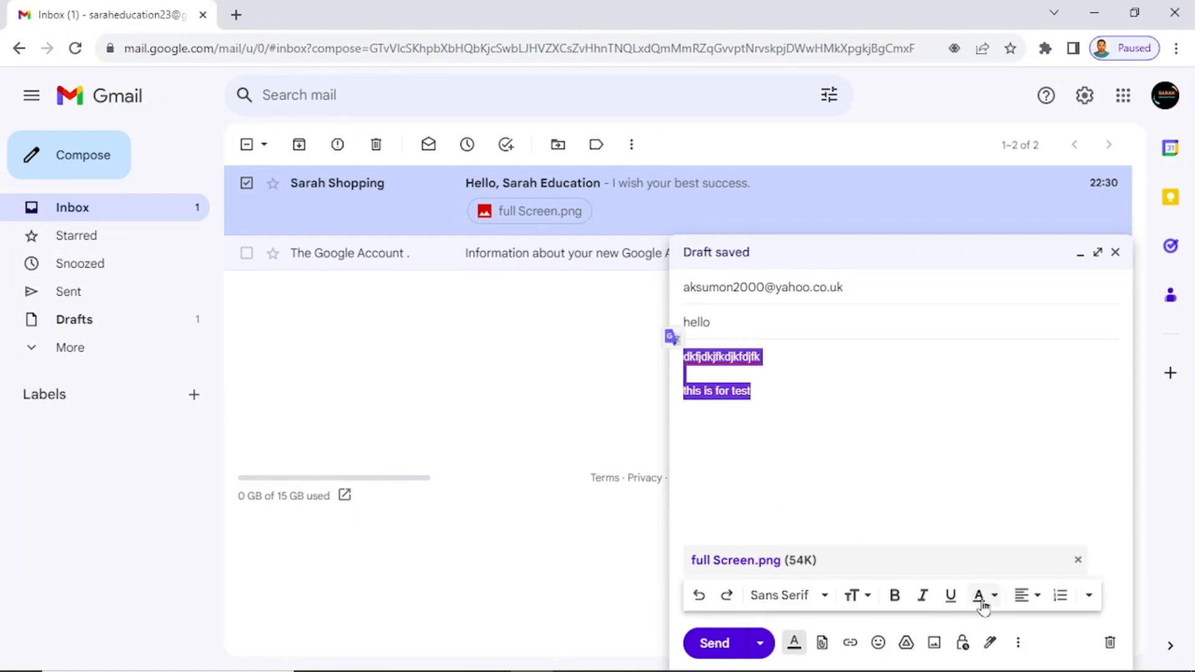
{"action": "left_click", "coordinate": [894, 596]}
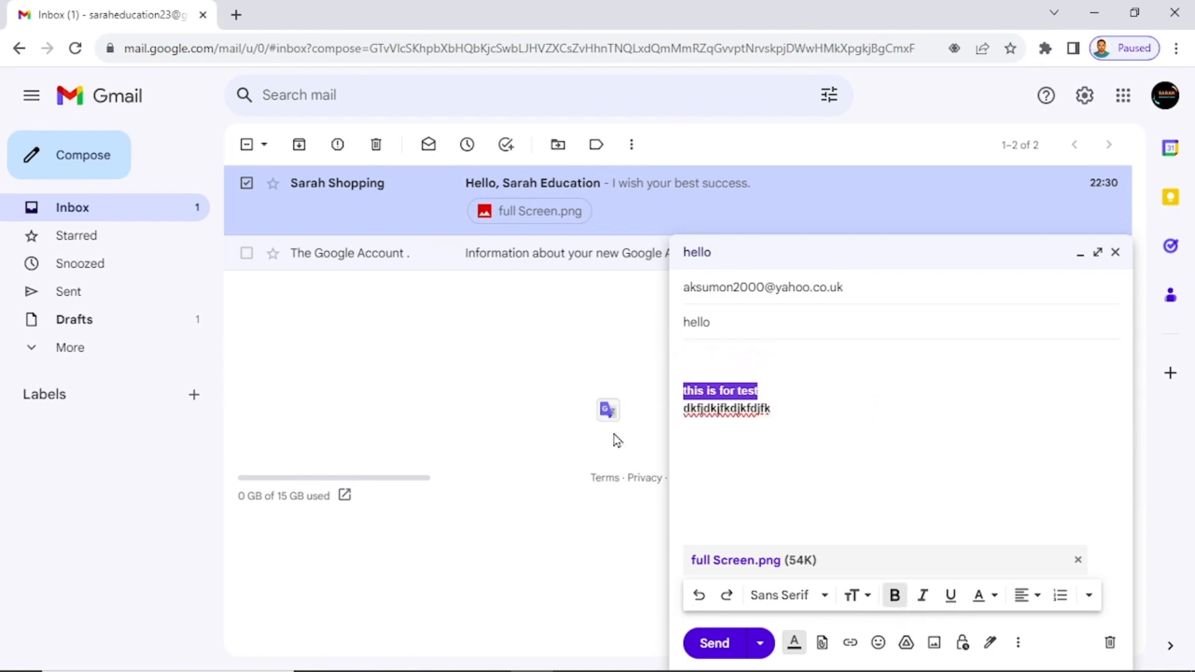
{"action": "left_click", "coordinate": [819, 595]}
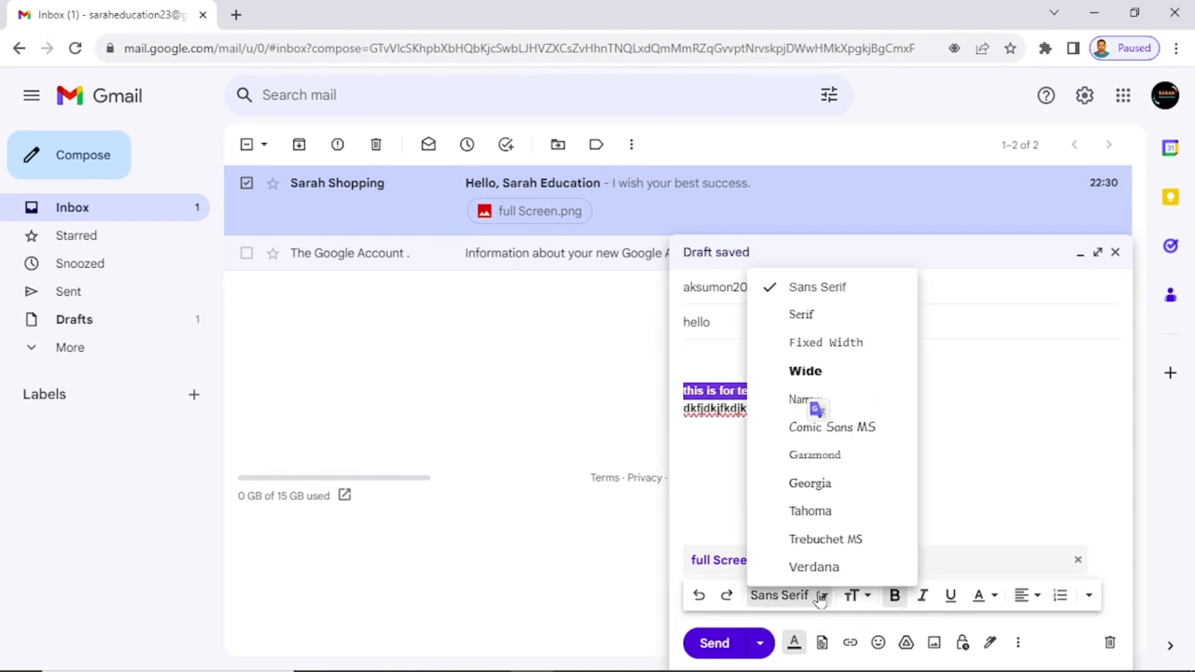
{"action": "left_click", "coordinate": [867, 595]}
{"action": "left_click", "coordinate": [921, 566]}
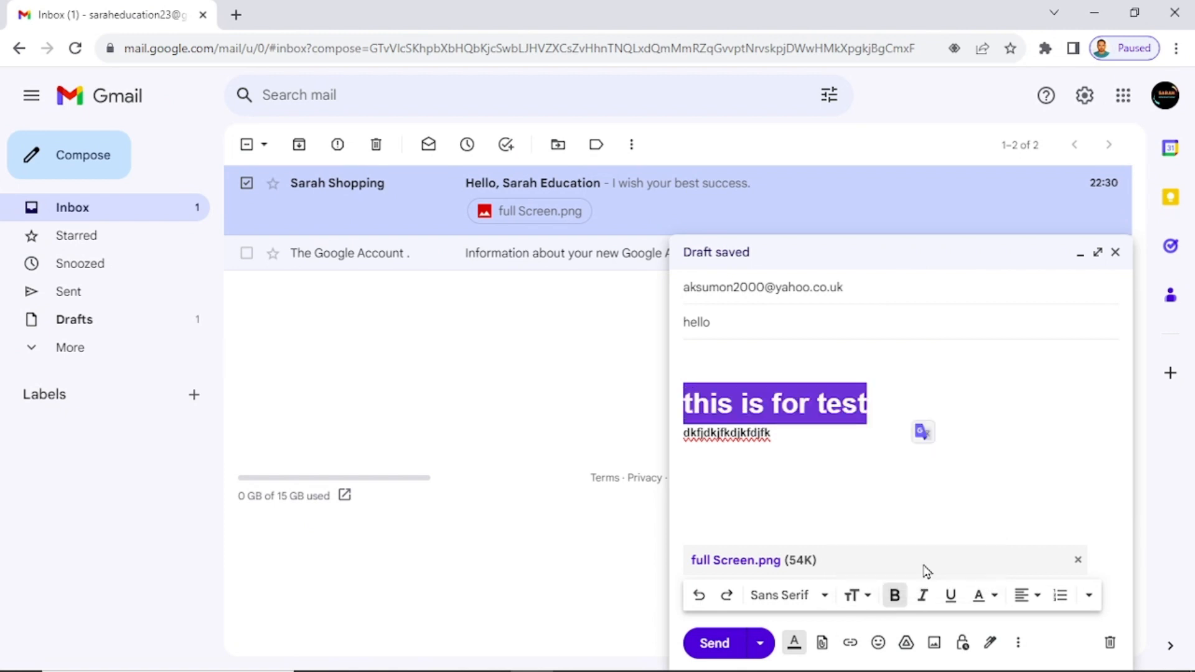
Add an extra line of text at the end of the message body.
{"action": "left_click", "coordinate": [819, 447]}
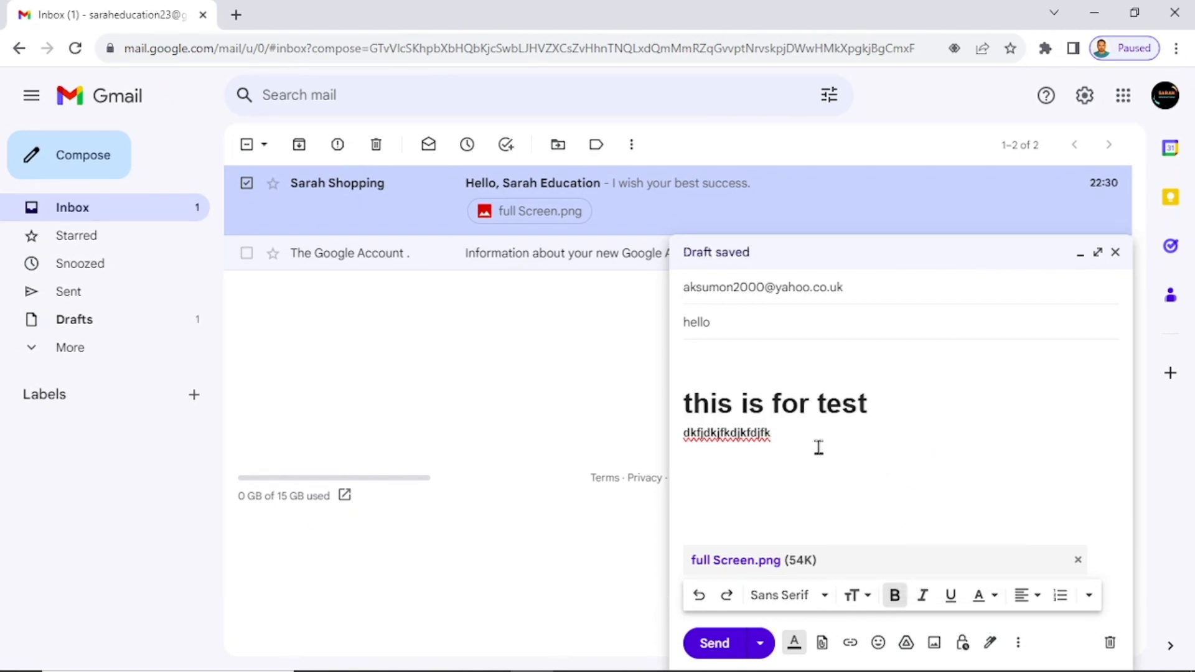
{"action": "type", "text": "dfdfdfdkfdkjfkd"}
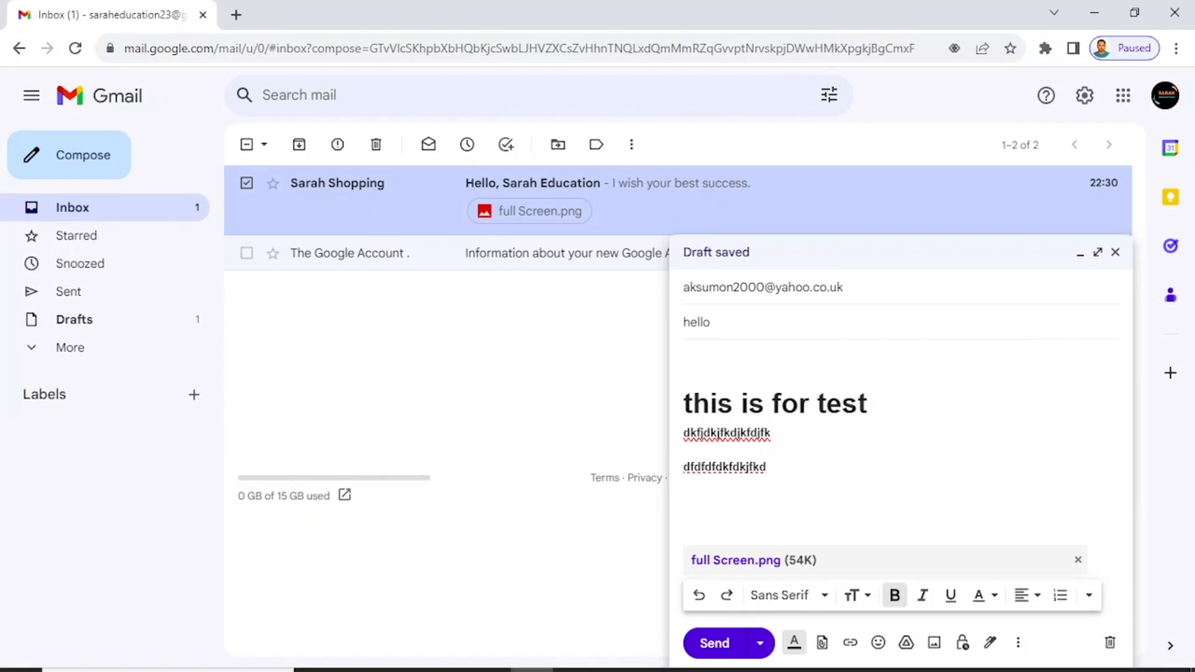
{"action": "mouse_move", "coordinate": [932, 647]}
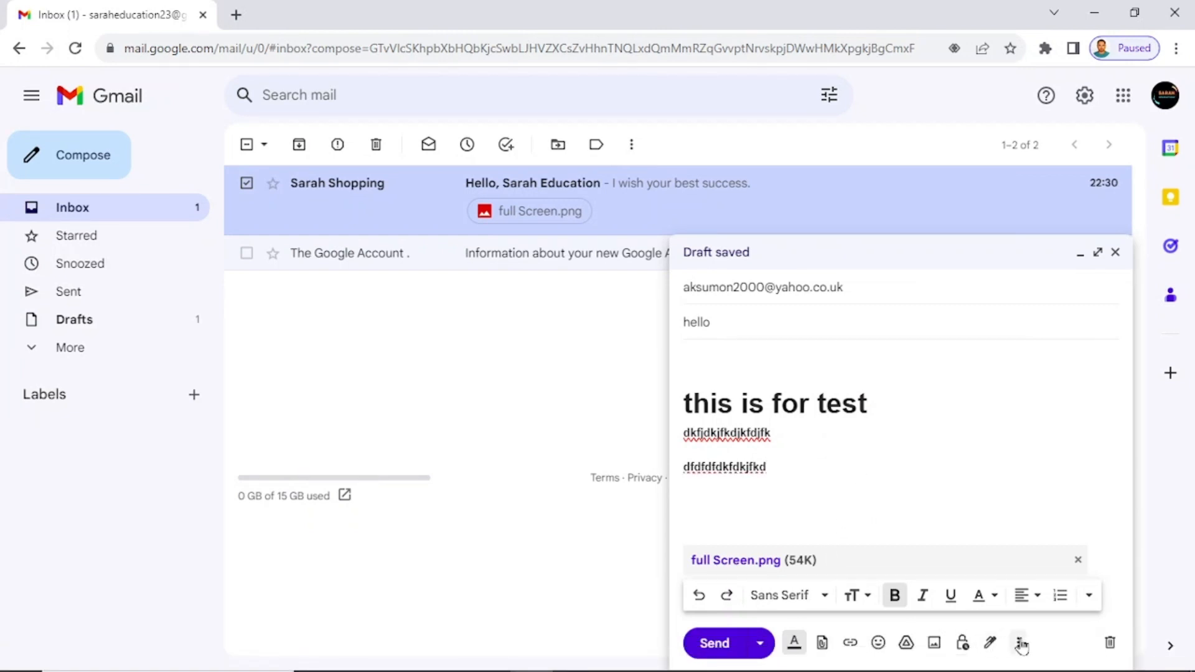
{"action": "left_click", "coordinate": [1019, 644]}
Send the hello message, confirm it is listed in Sent, and go back to the inbox.
{"action": "left_click", "coordinate": [1081, 461]}
{"action": "left_click", "coordinate": [731, 647]}
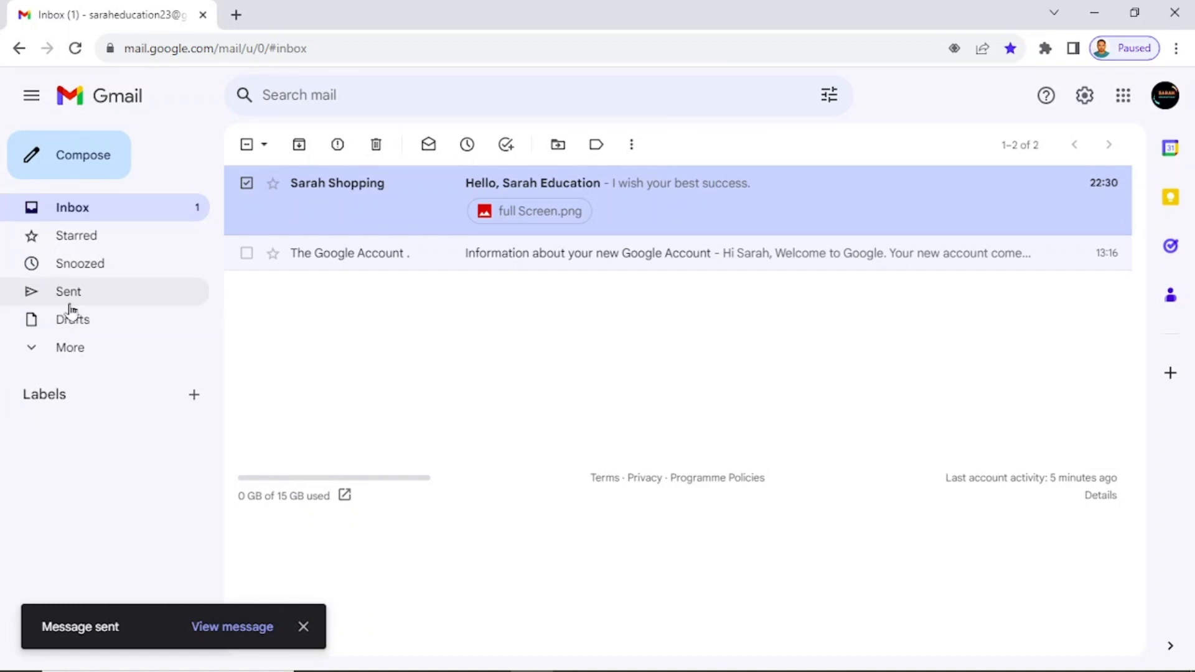
{"action": "left_click", "coordinate": [128, 303]}
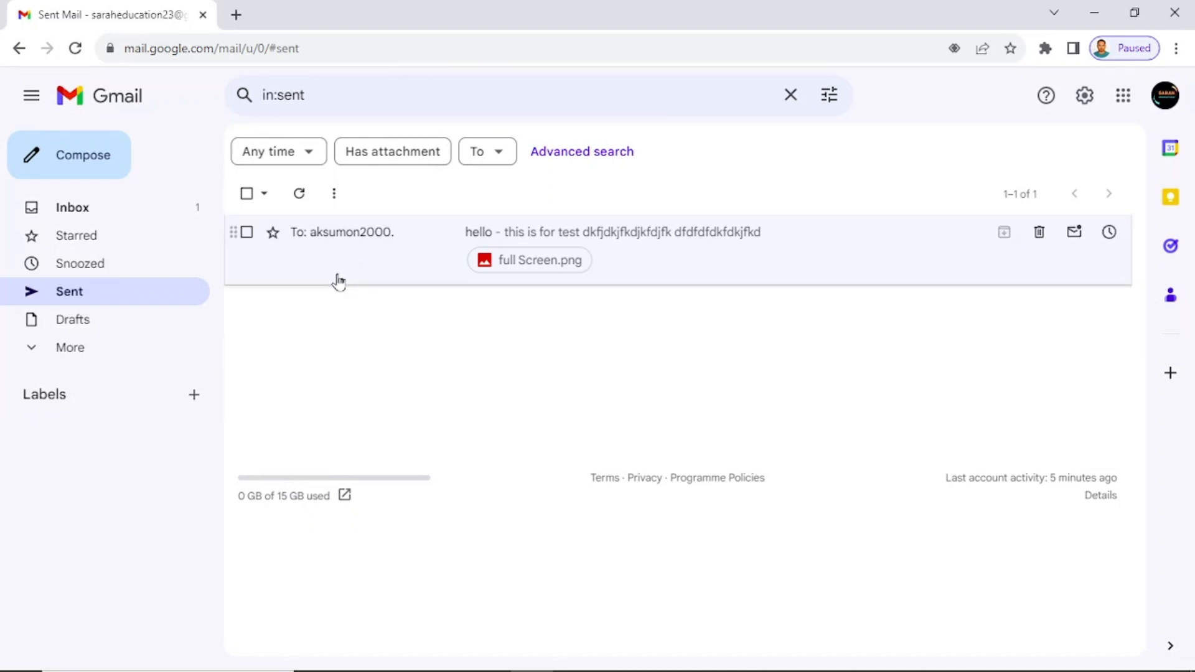
{"action": "left_click", "coordinate": [117, 221]}
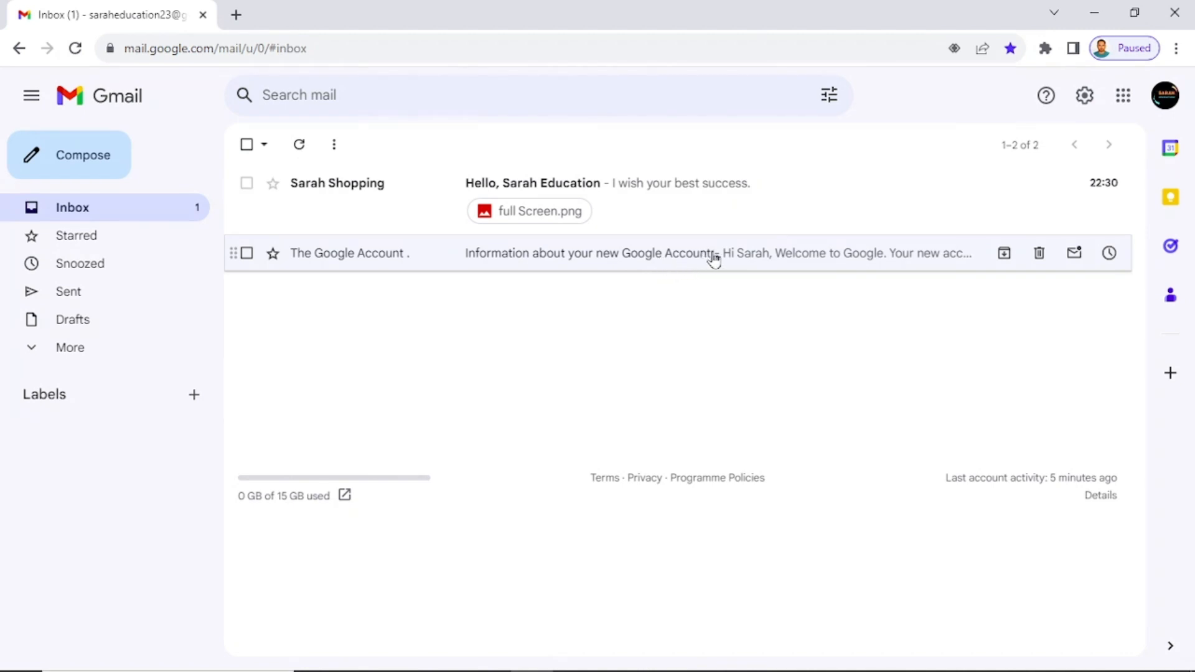
Report the 'Information about your new Google Account' email as spam from its More menu.
{"action": "left_click", "coordinate": [794, 256]}
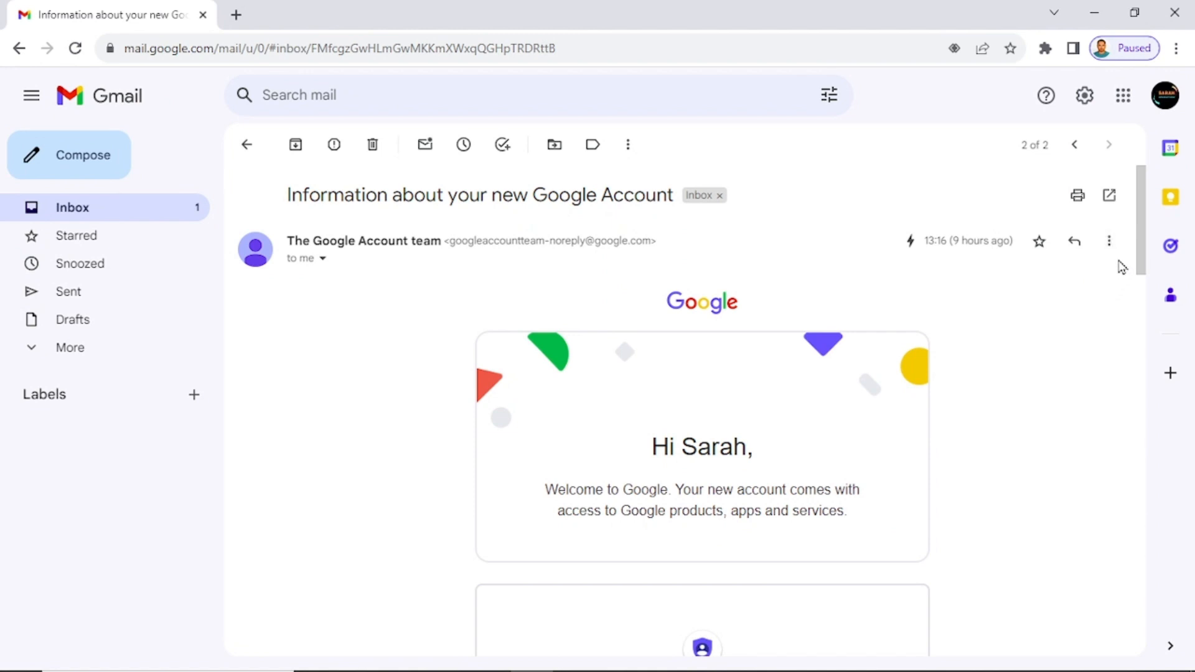
{"action": "left_click", "coordinate": [1110, 243]}
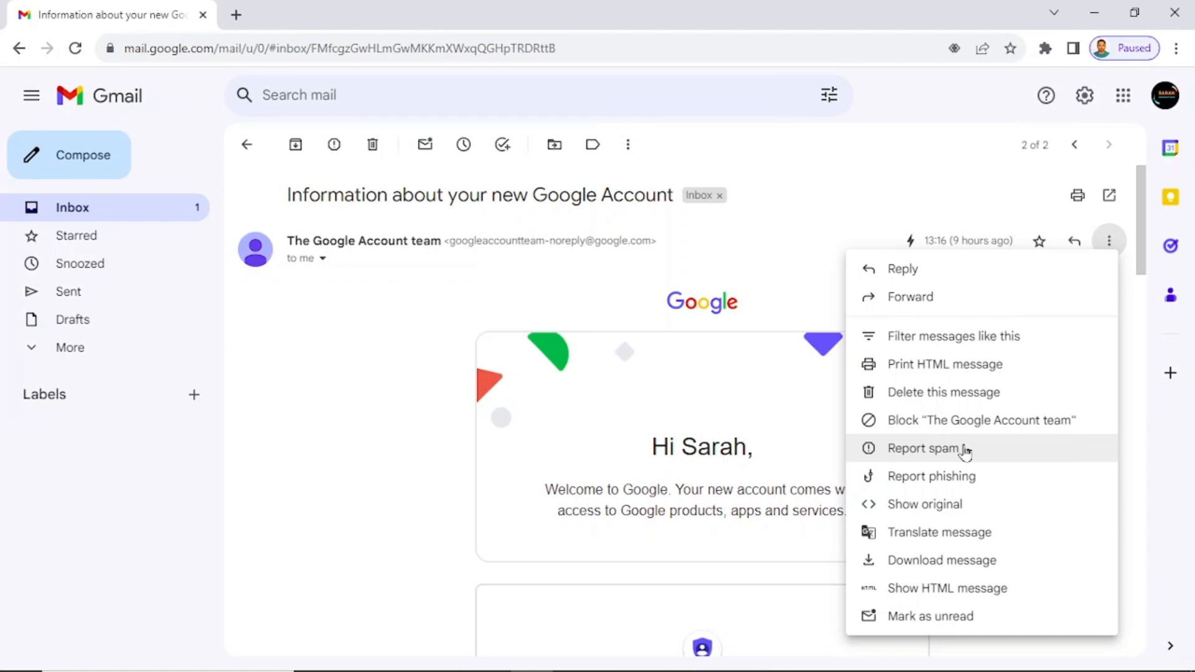
{"action": "left_click", "coordinate": [965, 449]}
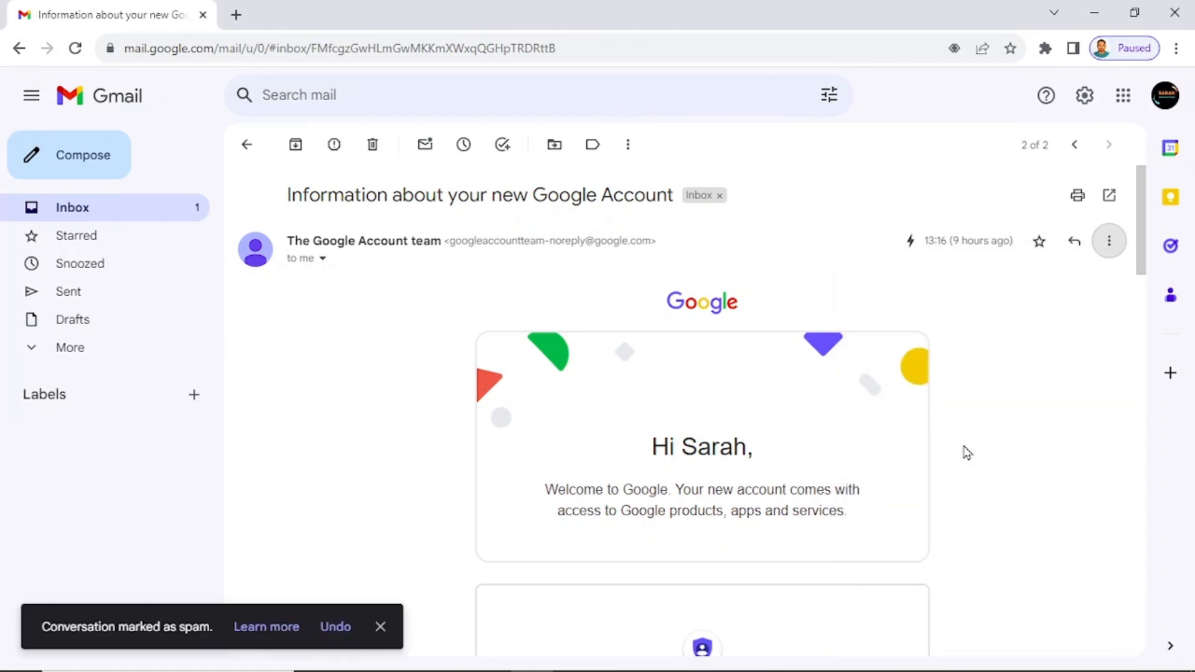
Delete the Google Account email from the Spam folder so it moves to Bin.
{"action": "left_click", "coordinate": [70, 356]}
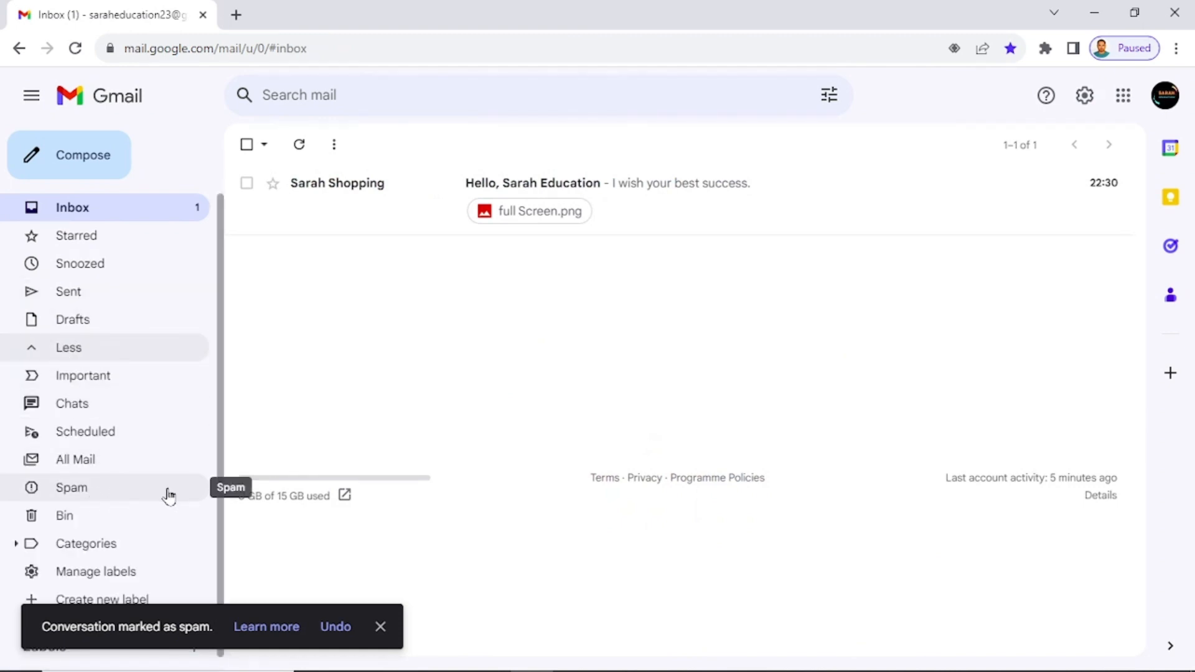
{"action": "left_click", "coordinate": [166, 496]}
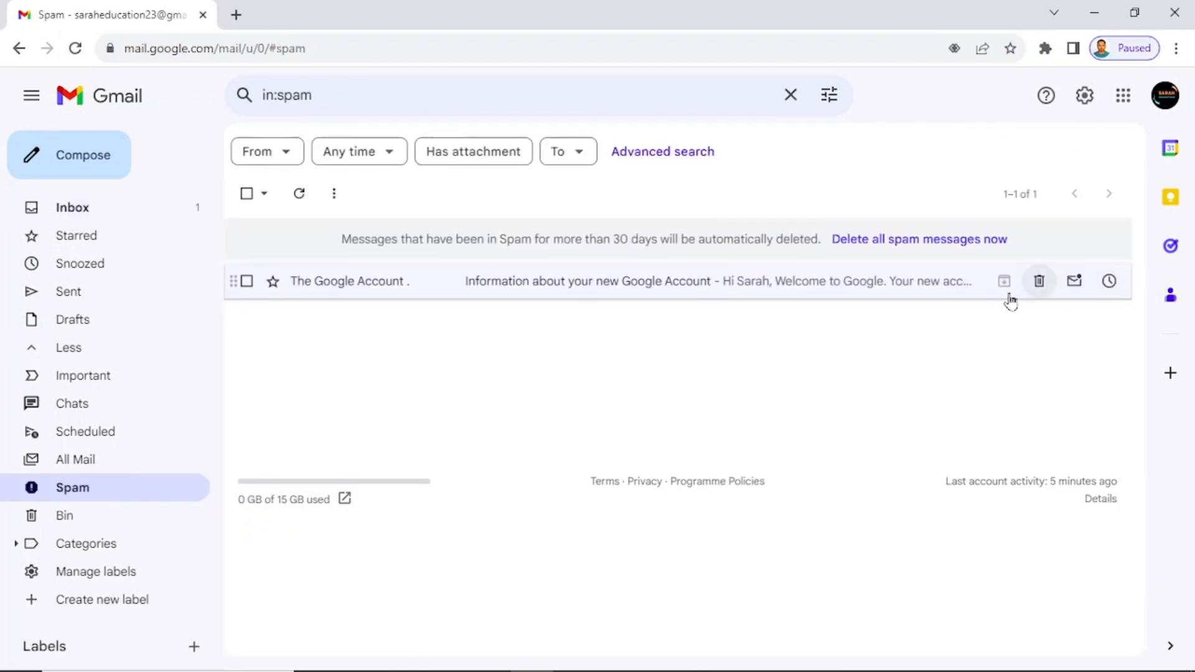
{"action": "left_click", "coordinate": [1039, 282]}
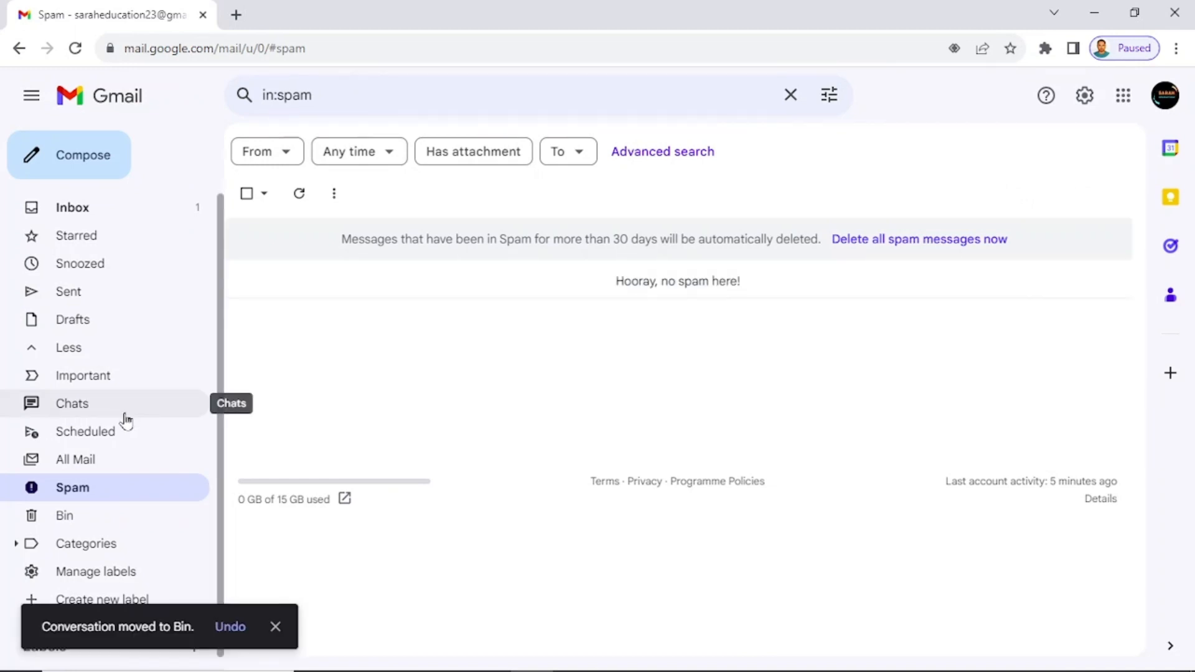
{"action": "scroll", "coordinate": [124, 420], "scroll_direction": "down", "scroll_amount": 1}
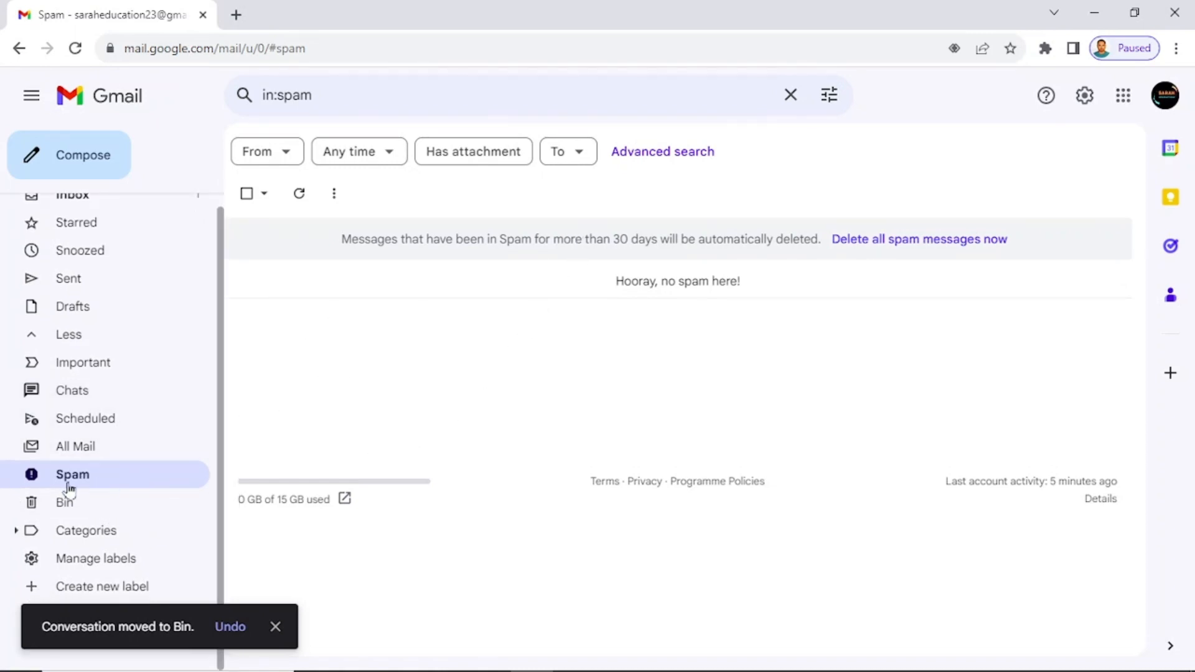
Move the Google Account email from Bin back to the Inbox and view the Inbox.
{"action": "left_click", "coordinate": [132, 508]}
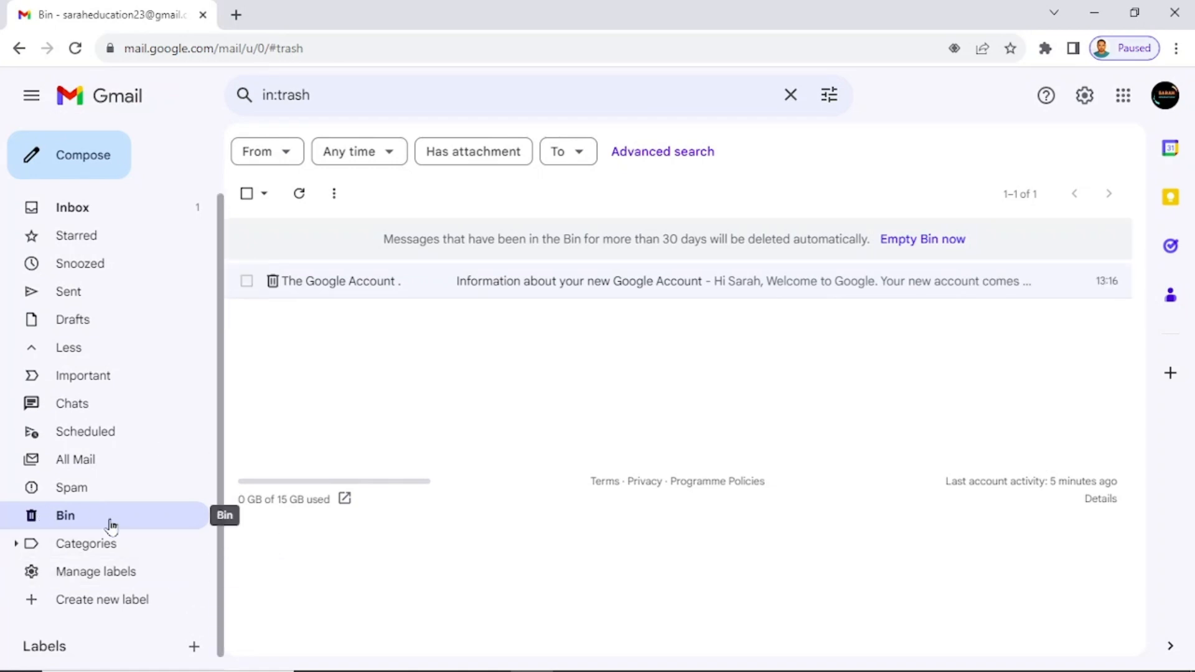
{"action": "left_click", "coordinate": [249, 287]}
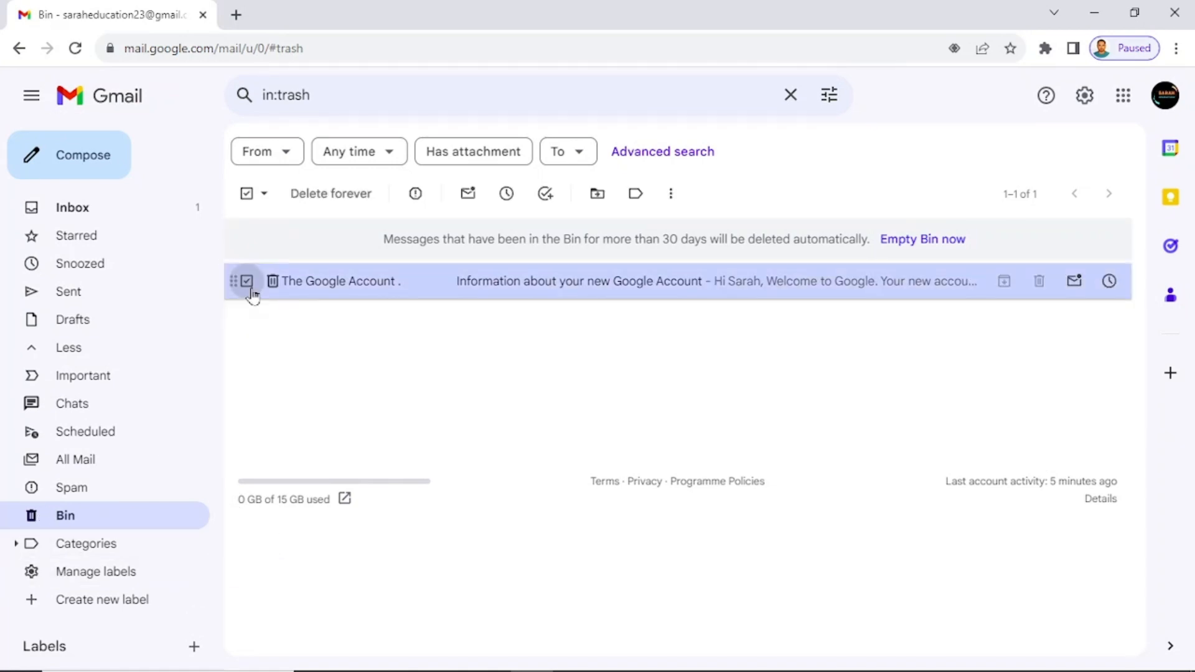
{"action": "left_click", "coordinate": [605, 198]}
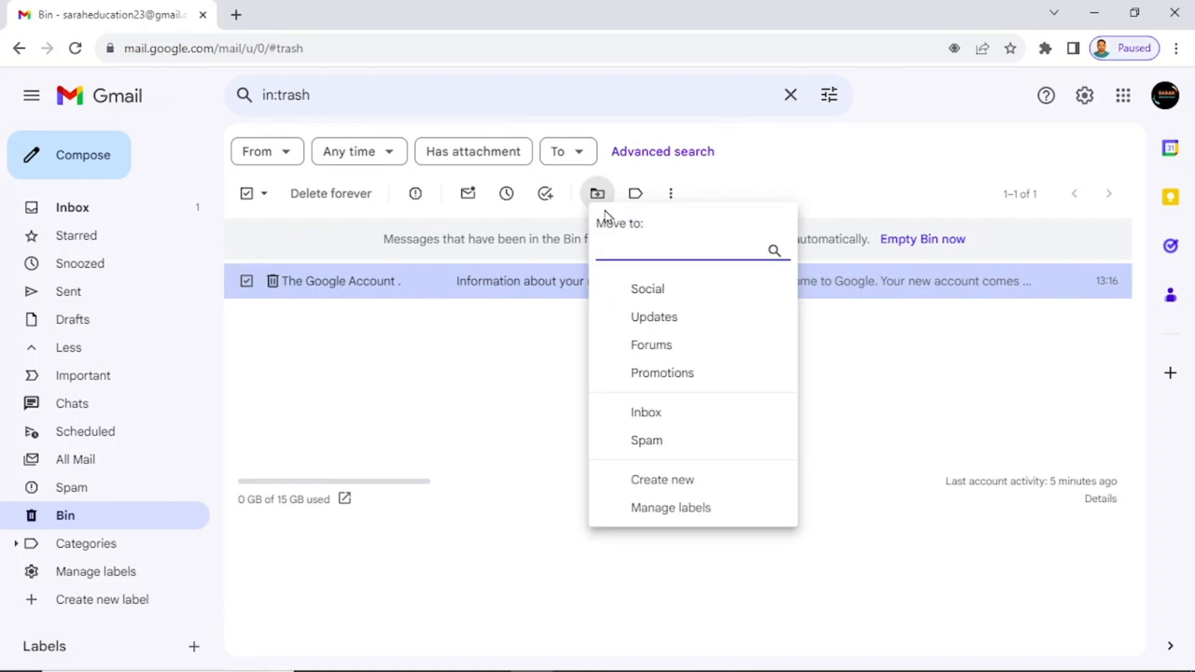
{"action": "left_click", "coordinate": [695, 417]}
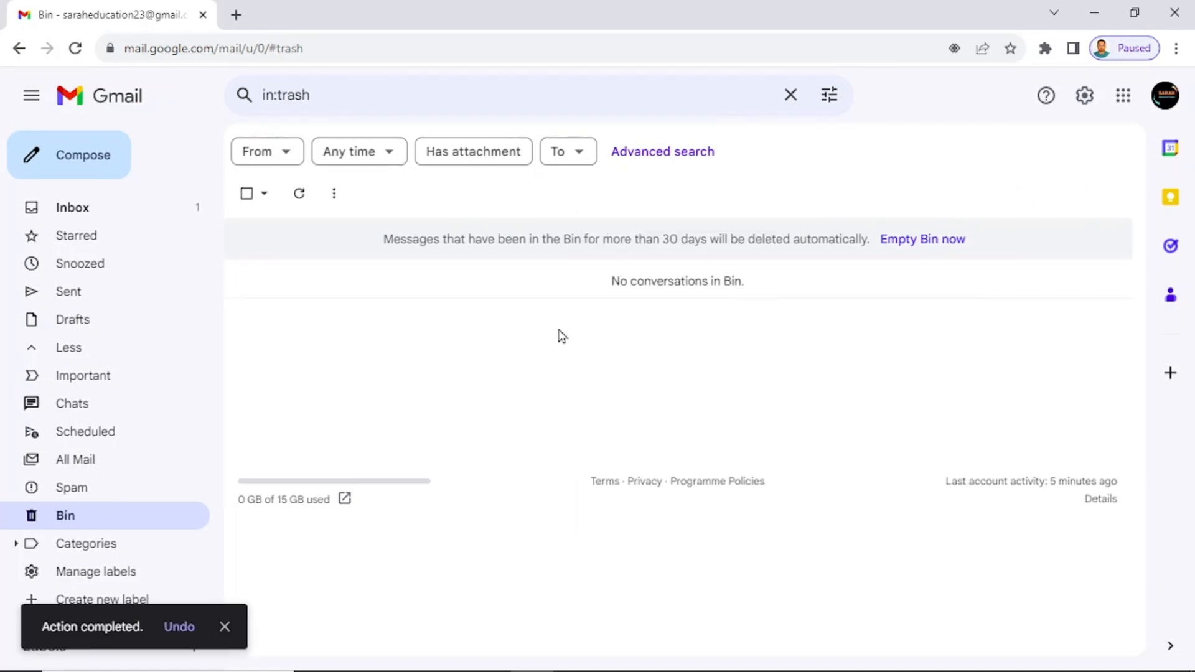
{"action": "left_click", "coordinate": [70, 211]}
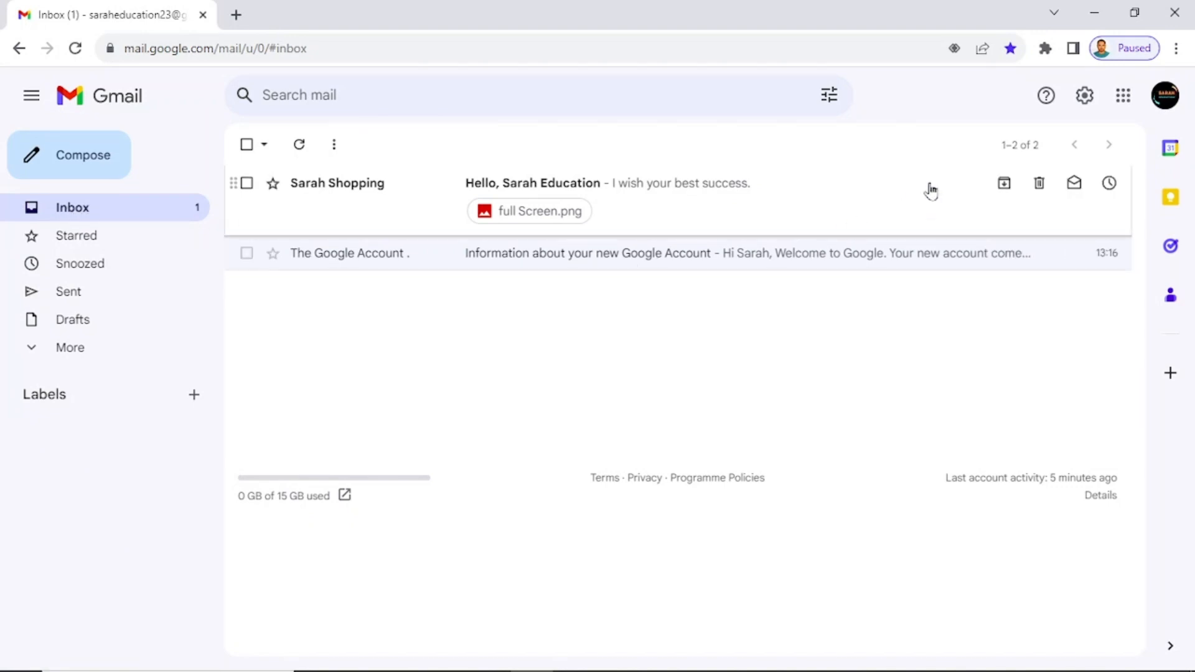
Sign out of the Gmail account from the avatar menu and close Chrome.
{"action": "left_click", "coordinate": [1170, 102]}
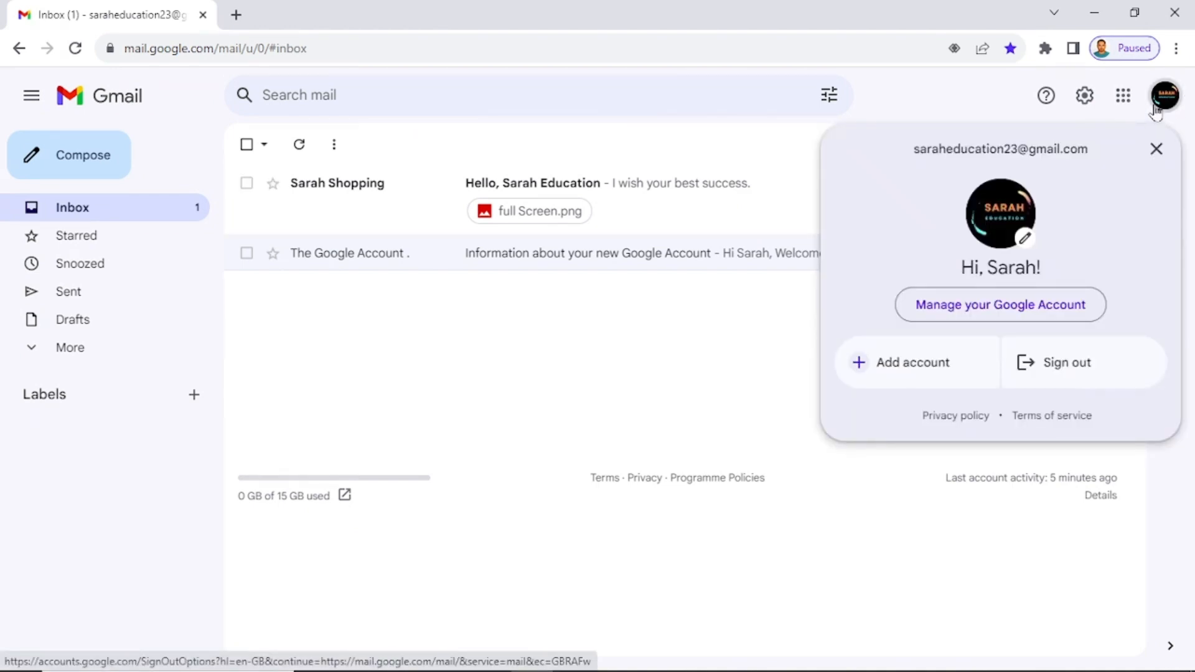
{"action": "left_click", "coordinate": [1062, 375]}
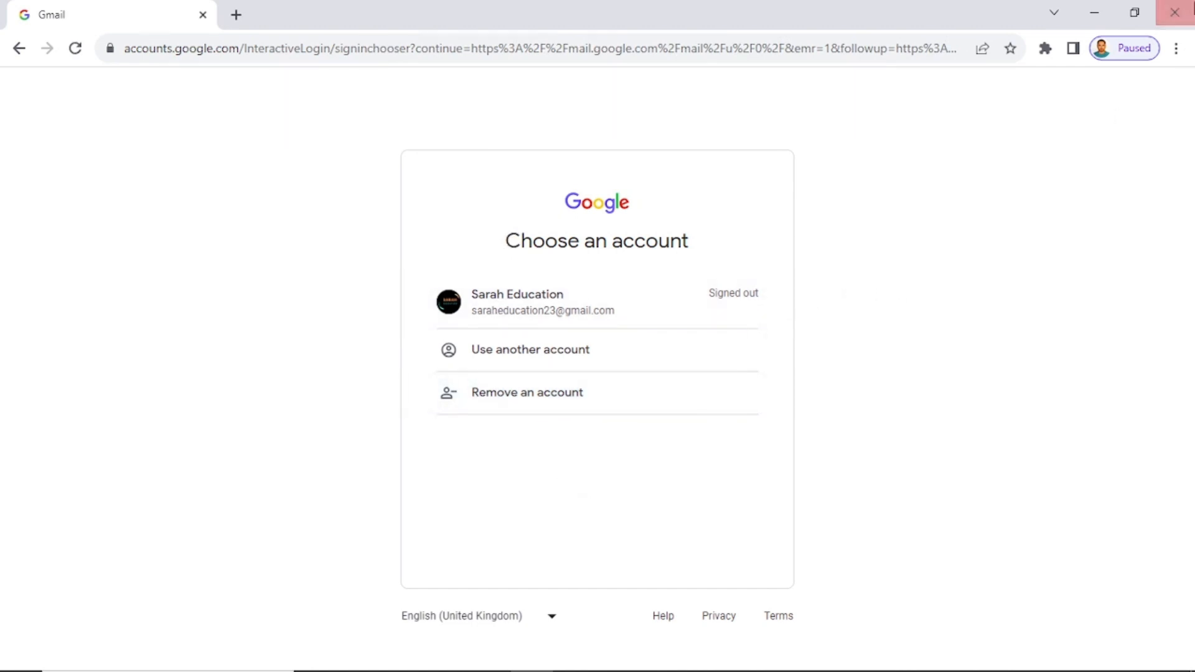
{"action": "left_click", "coordinate": [1174, 12]}
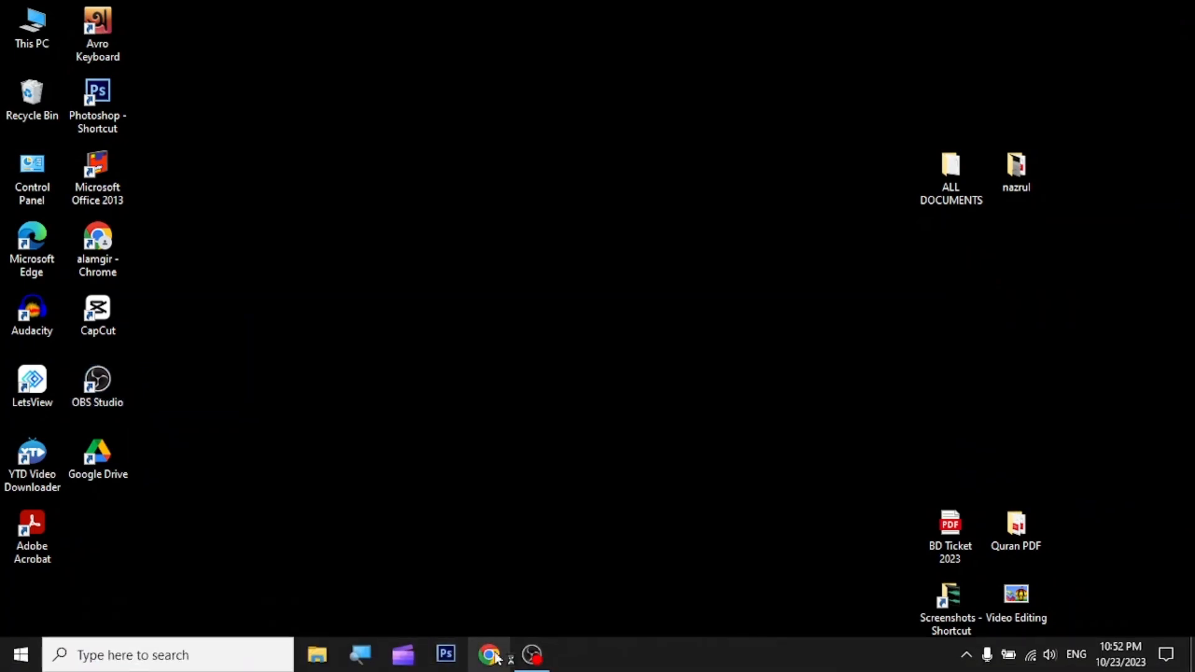
Relaunch Chrome and open Gmail from the Google apps grid on the New Tab page.
{"action": "left_click", "coordinate": [491, 655]}
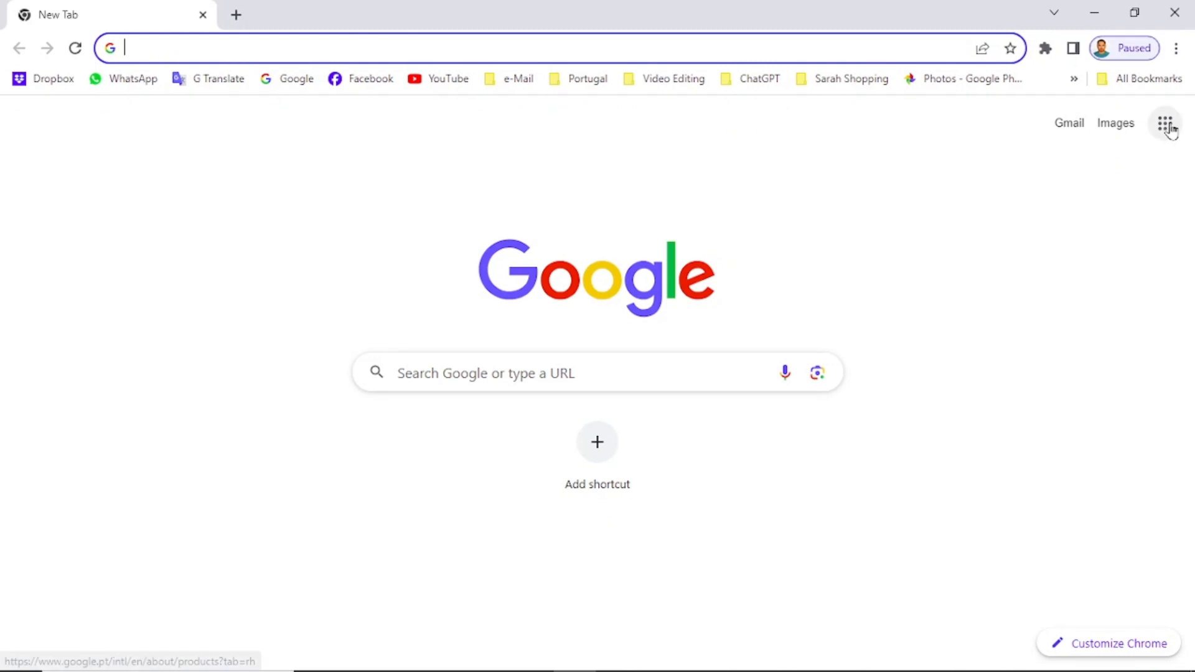
{"action": "left_click", "coordinate": [1166, 126]}
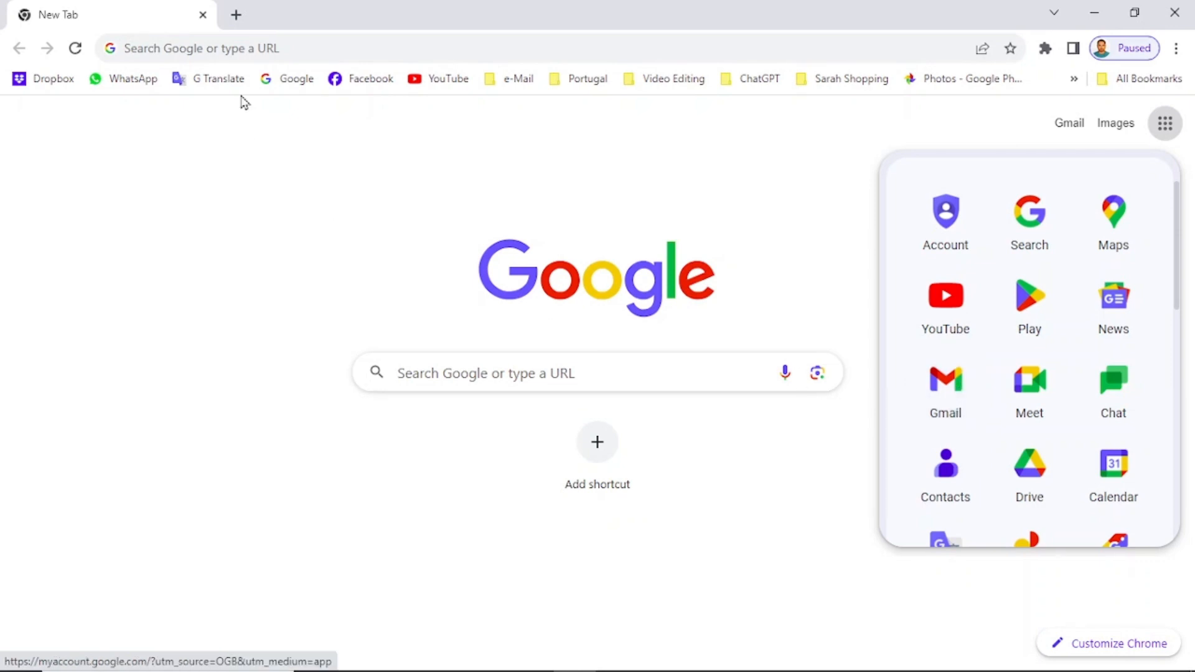
{"action": "left_click", "coordinate": [210, 50]}
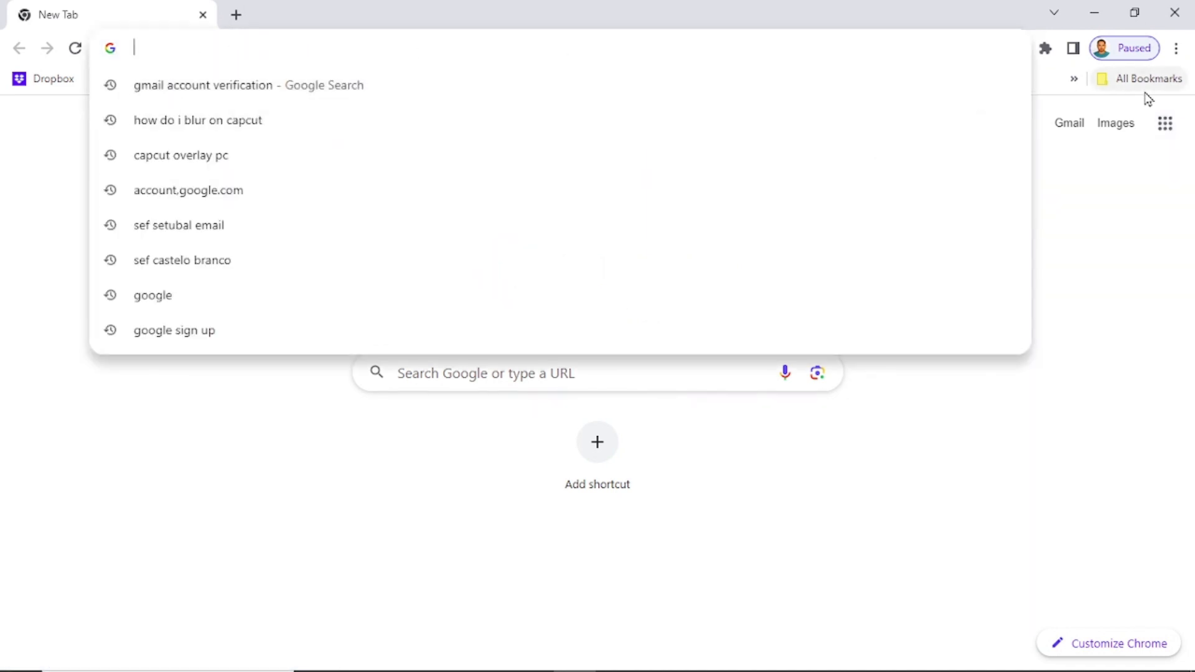
{"action": "left_click", "coordinate": [1165, 122]}
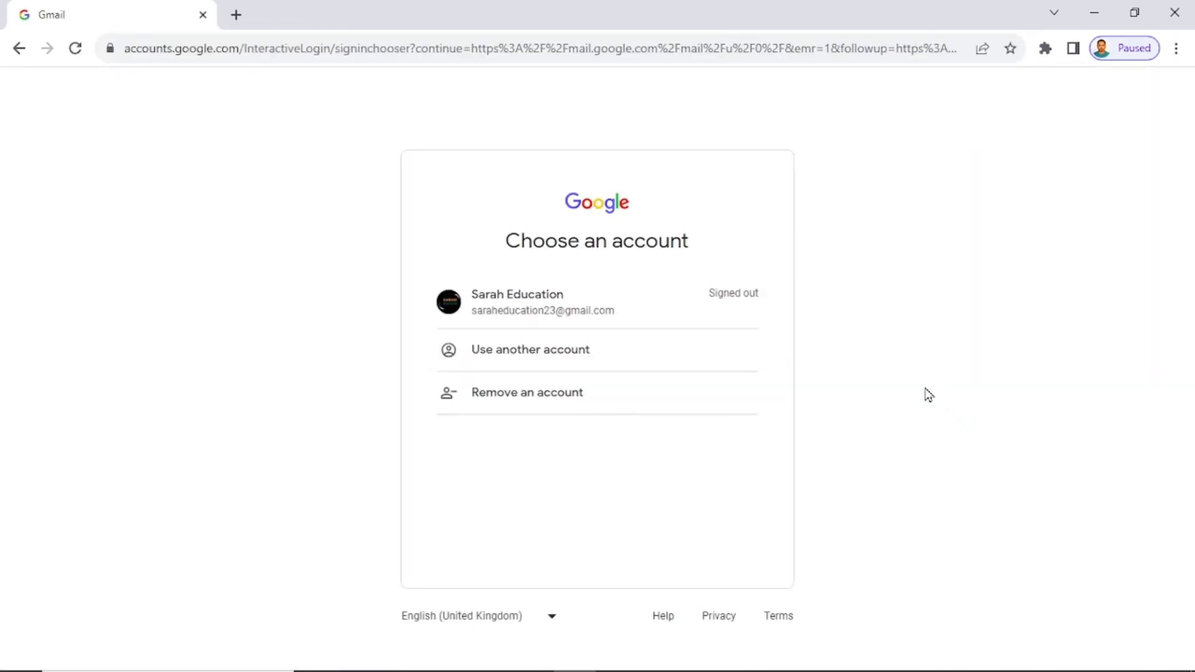
Pick the signed-out account, sign in with the saved password, and open Gmail's Quick settings panel.
{"action": "left_click", "coordinate": [536, 298]}
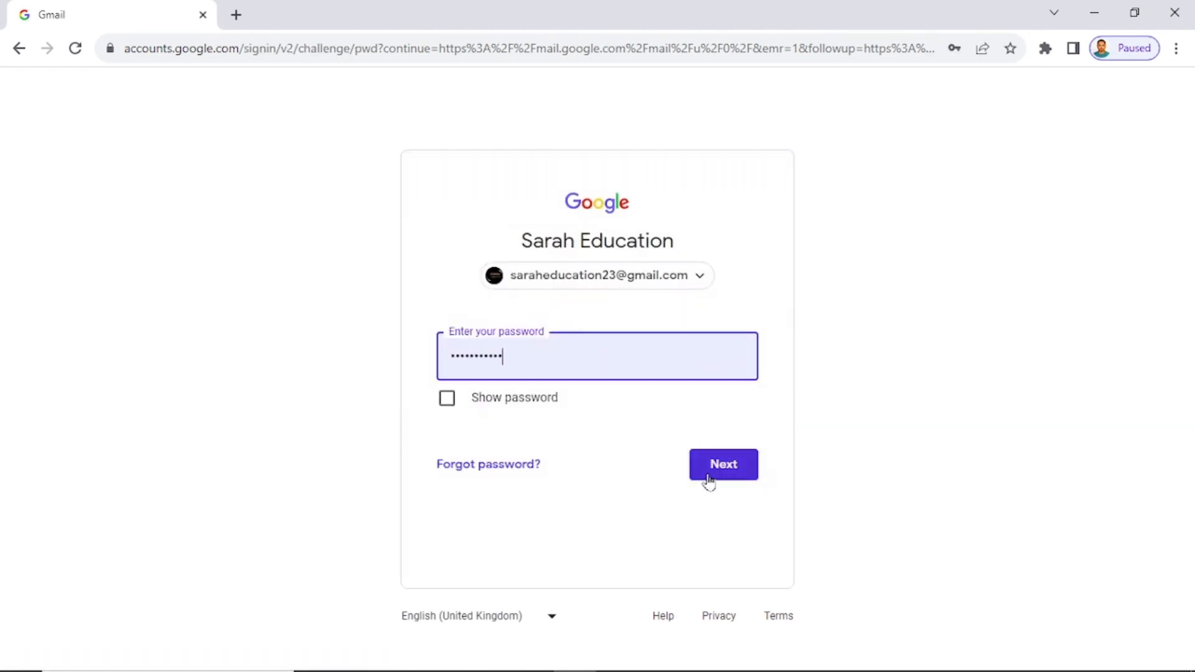
{"action": "left_click", "coordinate": [708, 478]}
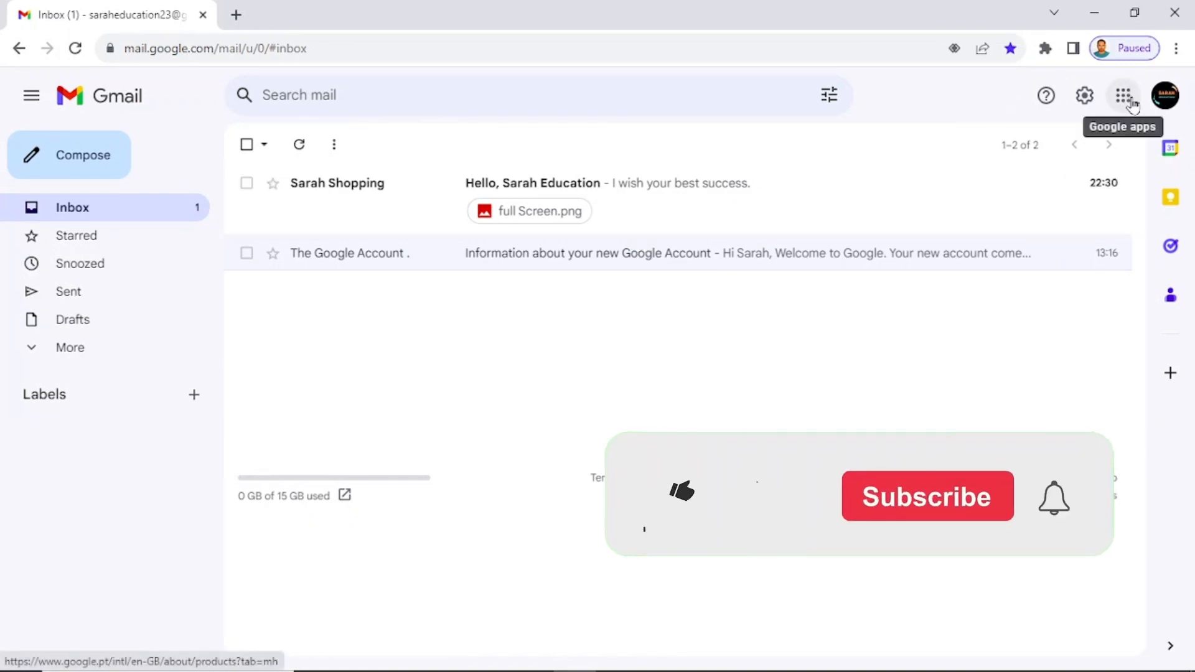
{"action": "left_click", "coordinate": [1085, 95]}
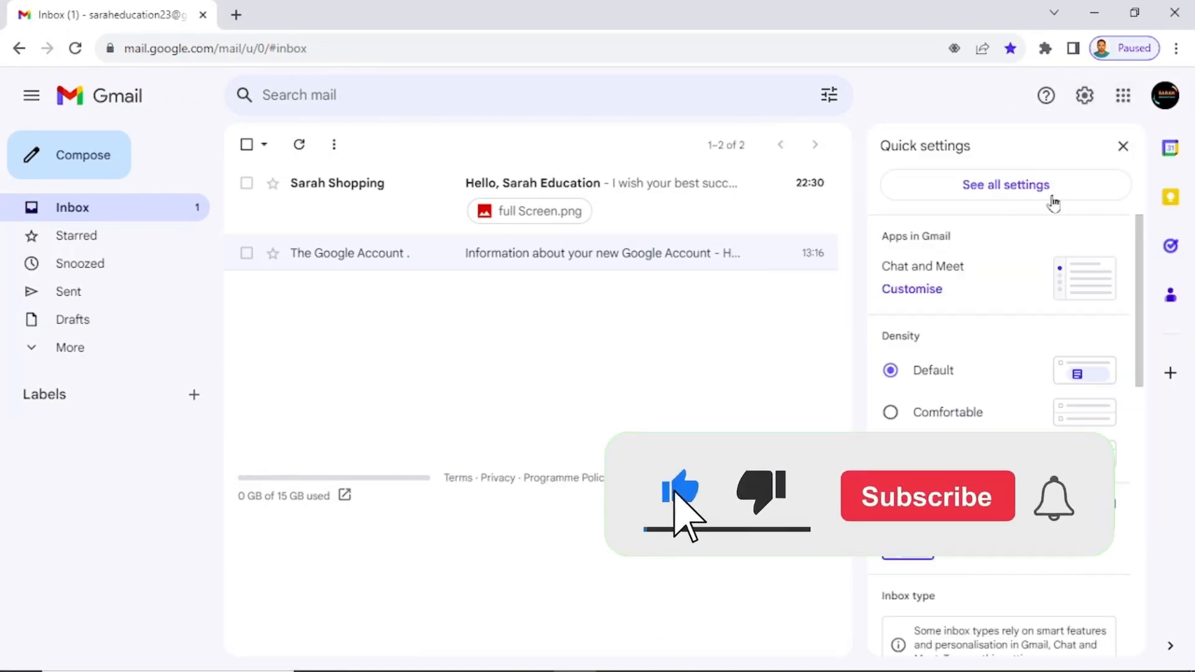
{"action": "scroll", "coordinate": [972, 386], "scroll_direction": "down", "scroll_amount": 5}
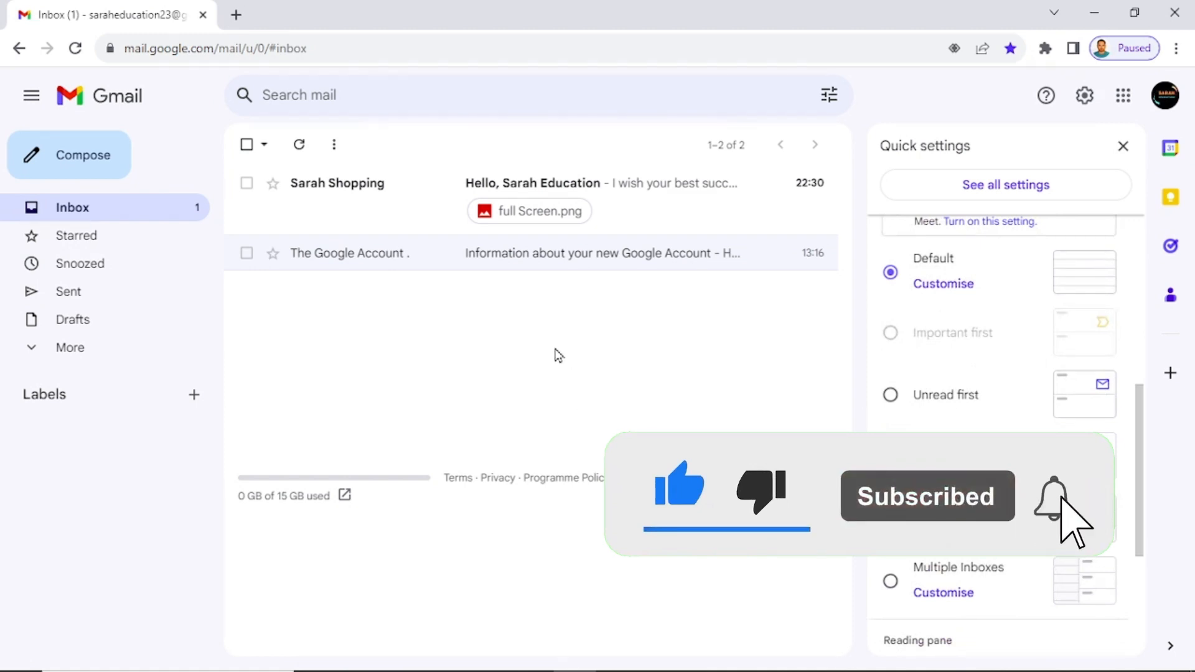